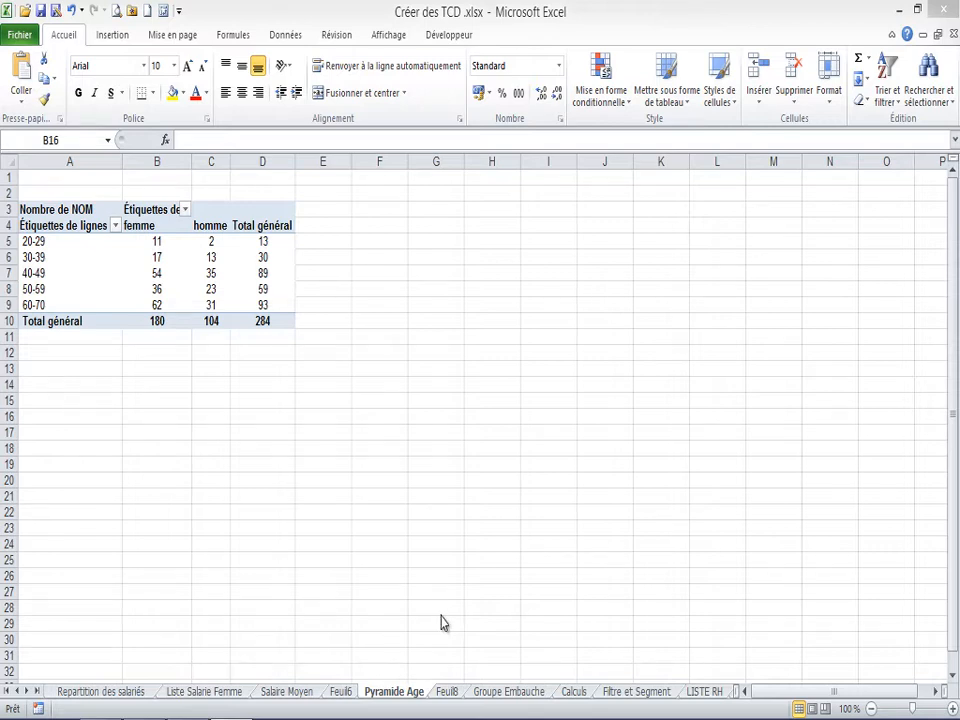
# Select the femme count for the 30-39 age group in the pivot table and move the field list higher up.
pyautogui.click(193, 267)
pyautogui.click(206, 258)
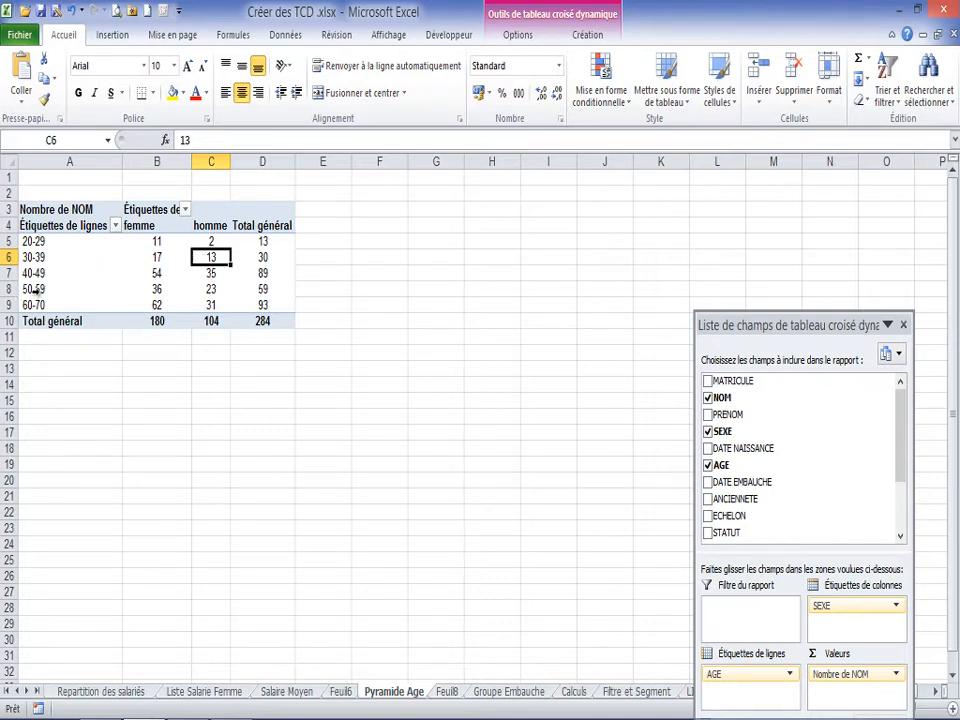
pyautogui.moveTo(833, 326); pyautogui.dragTo(845, 198)
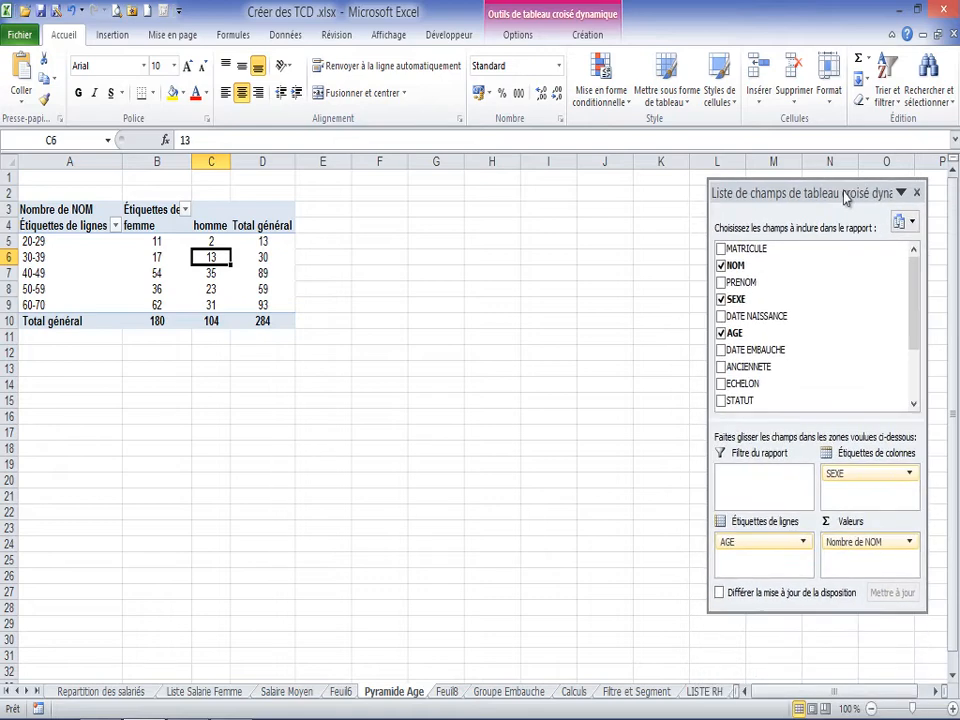
pyautogui.click(155, 269)
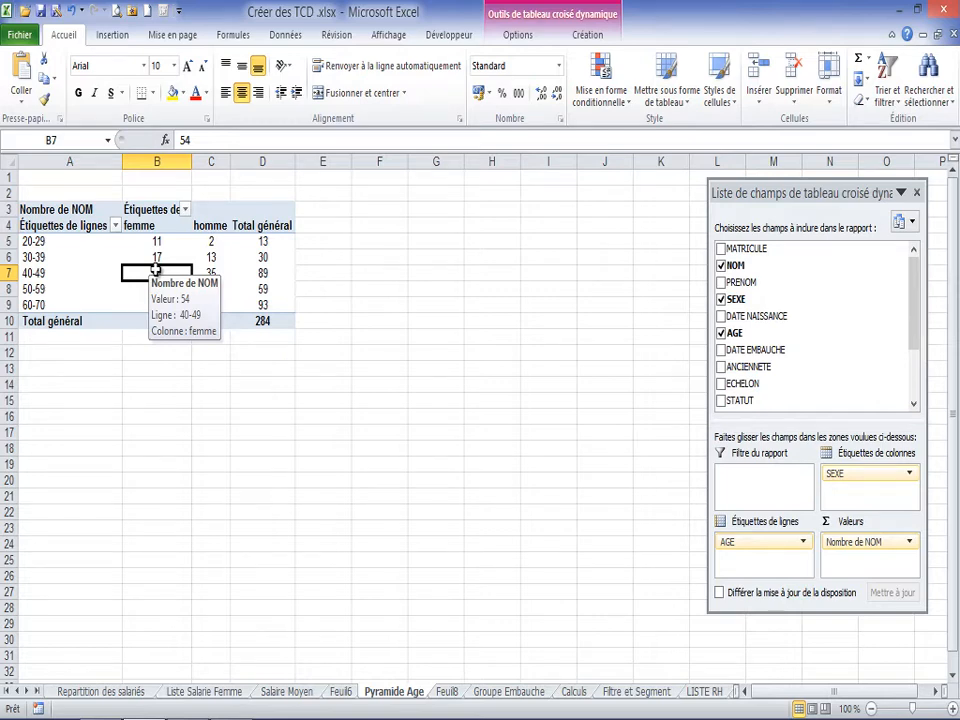
pyautogui.click(156, 255)
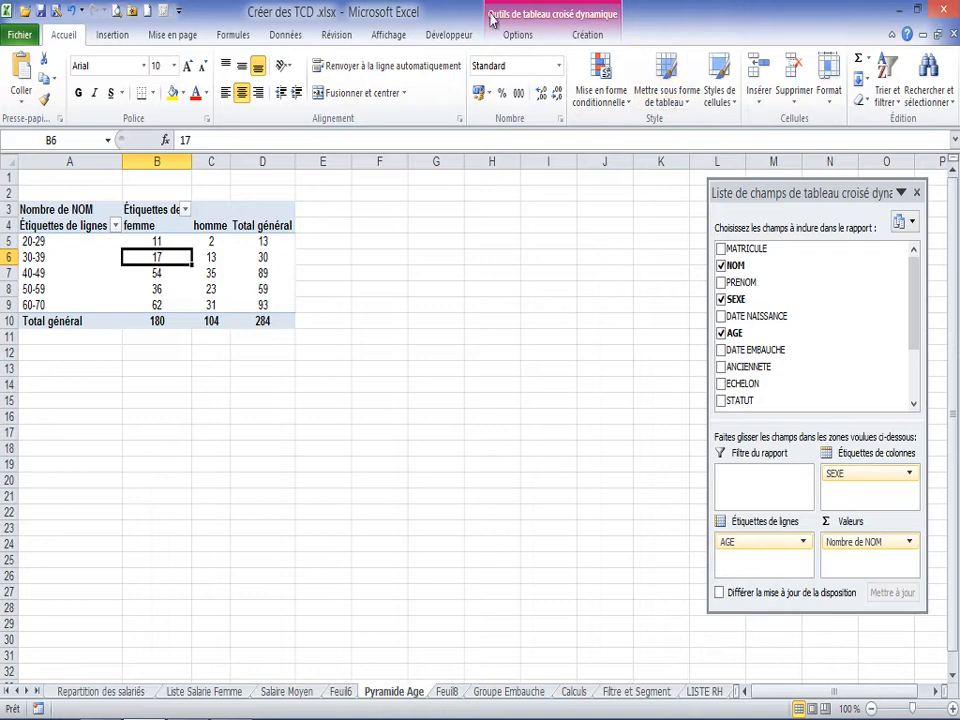
# Insert a clustered bar (Barres groupées) pivot chart from the age pivot table and place it beside the table.
pyautogui.click(585, 36)
pyautogui.click(522, 35)
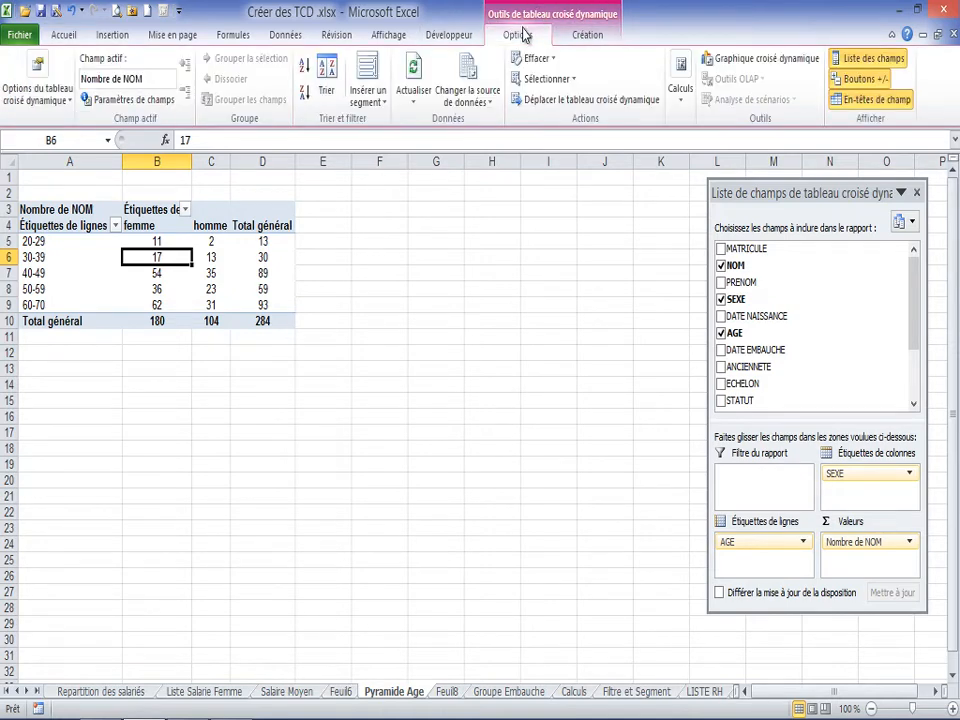
pyautogui.click(757, 60)
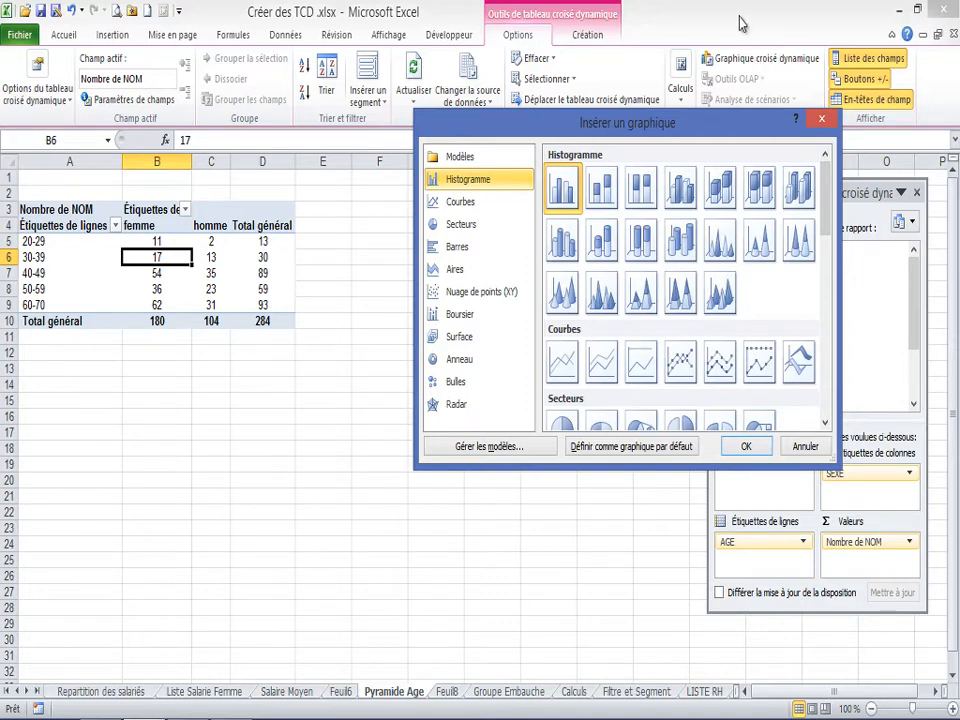
pyautogui.moveTo(737, 127); pyautogui.dragTo(714, 196)
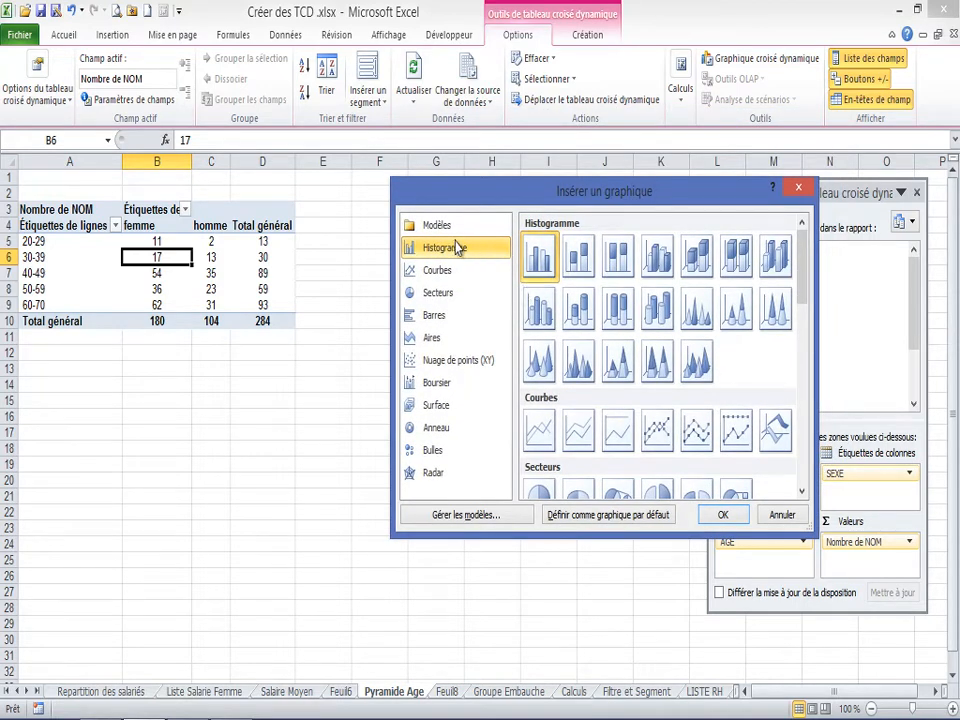
pyautogui.click(438, 268)
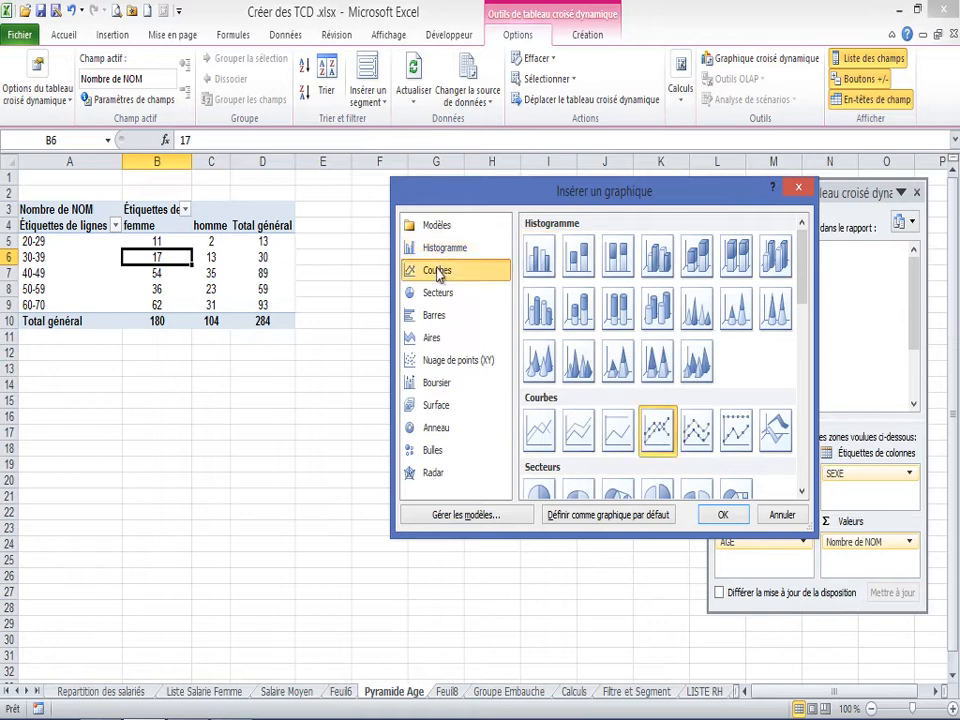
pyautogui.click(439, 294)
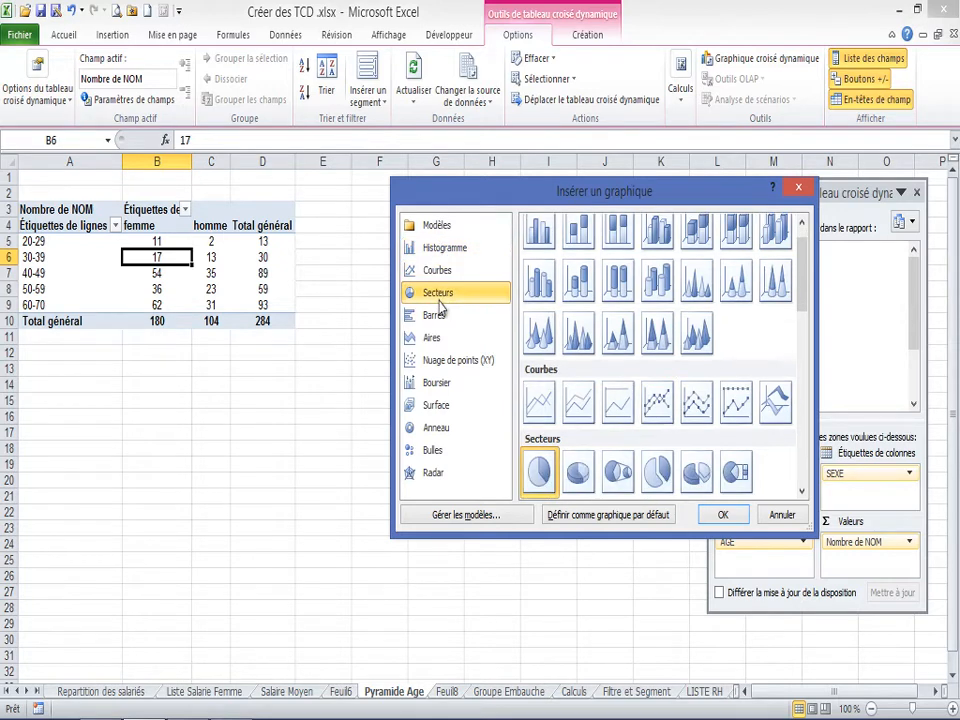
pyautogui.click(437, 316)
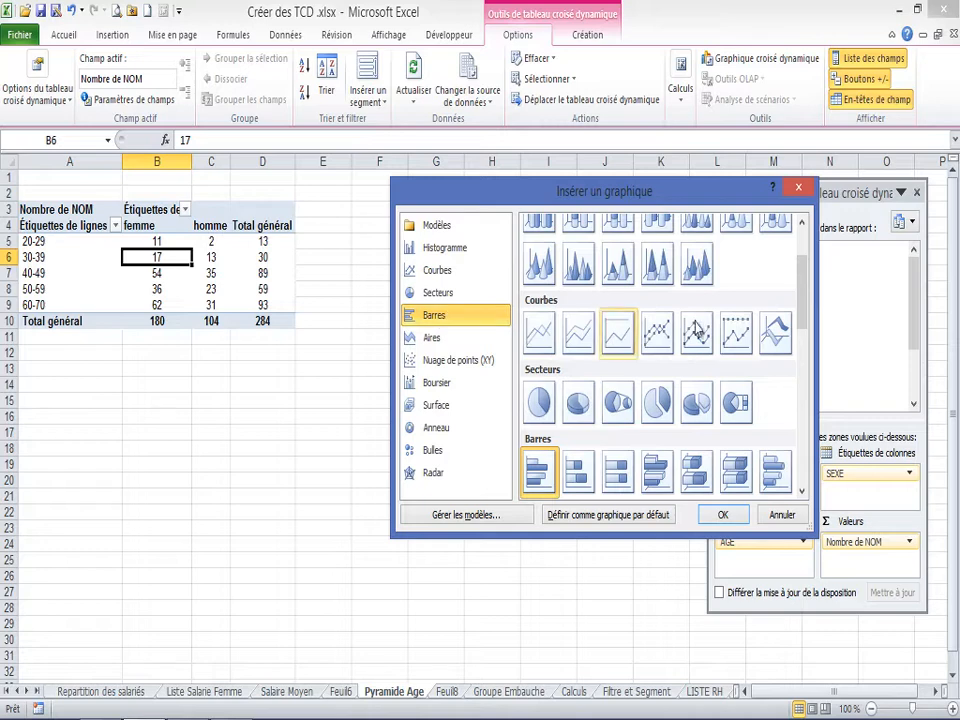
pyautogui.moveTo(808, 282); pyautogui.dragTo(806, 301)
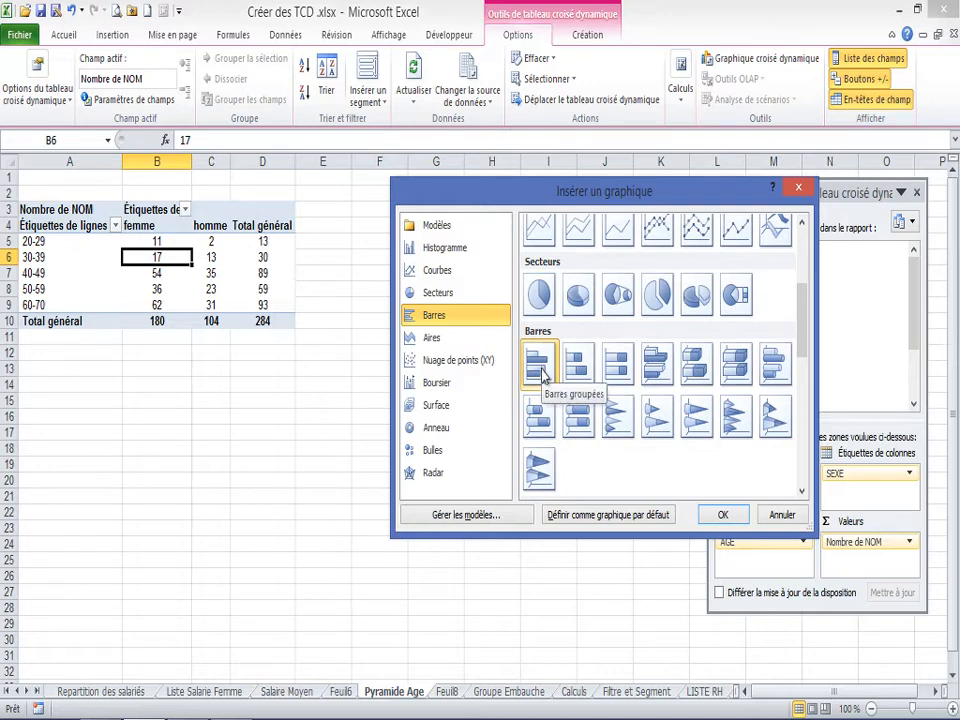
pyautogui.click(723, 514)
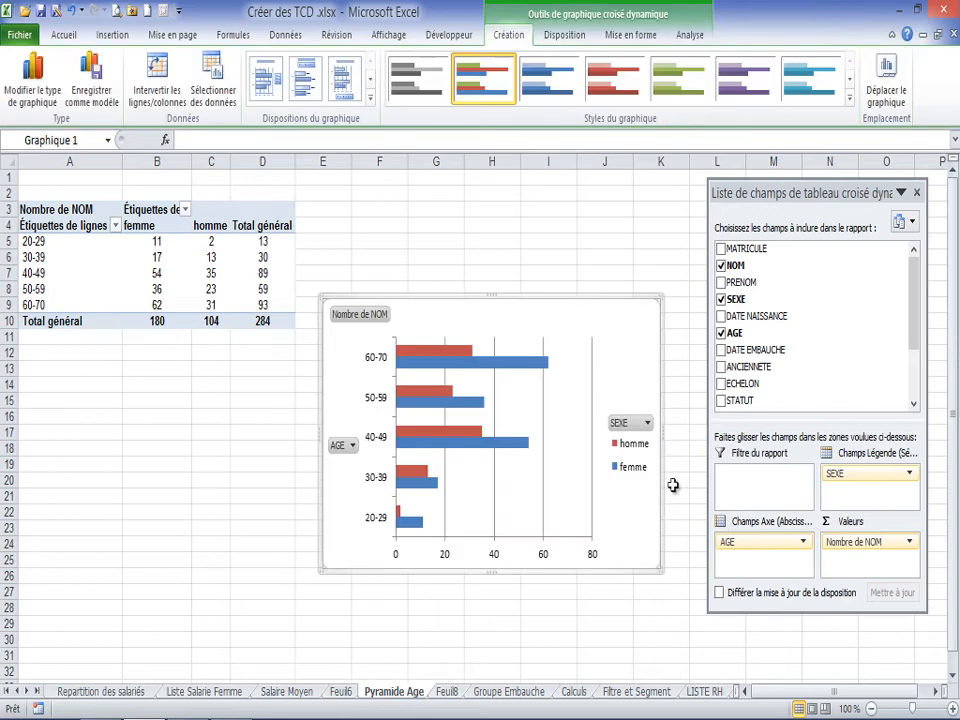
pyautogui.moveTo(502, 293); pyautogui.dragTo(516, 205)
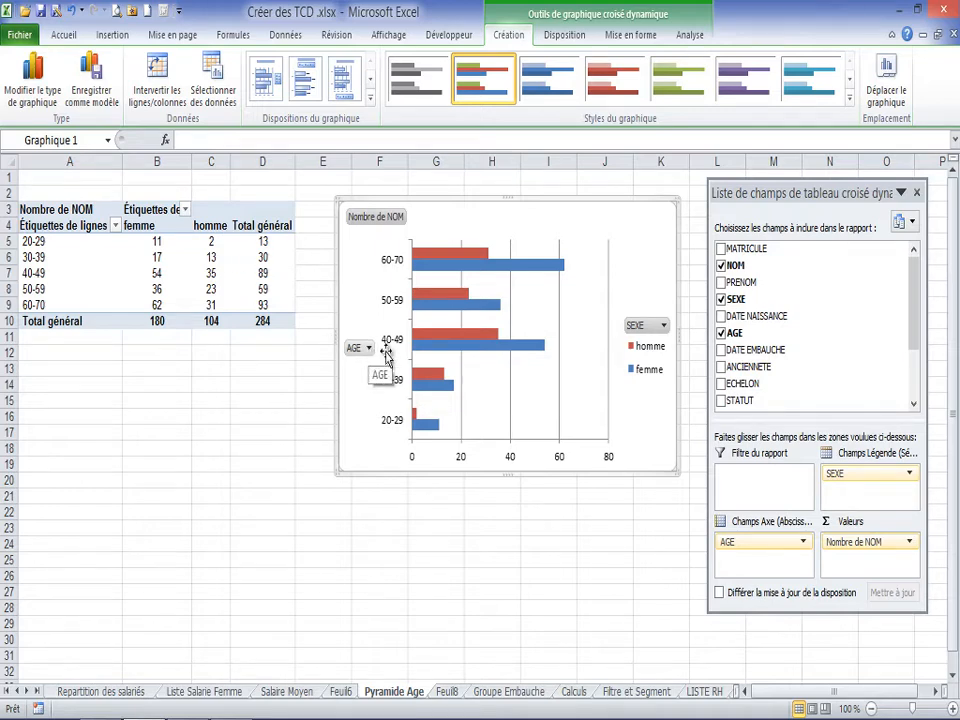
# Filter the pivot chart's SEXE field to show only homme, and close the pivot field list.
pyautogui.click(664, 328)
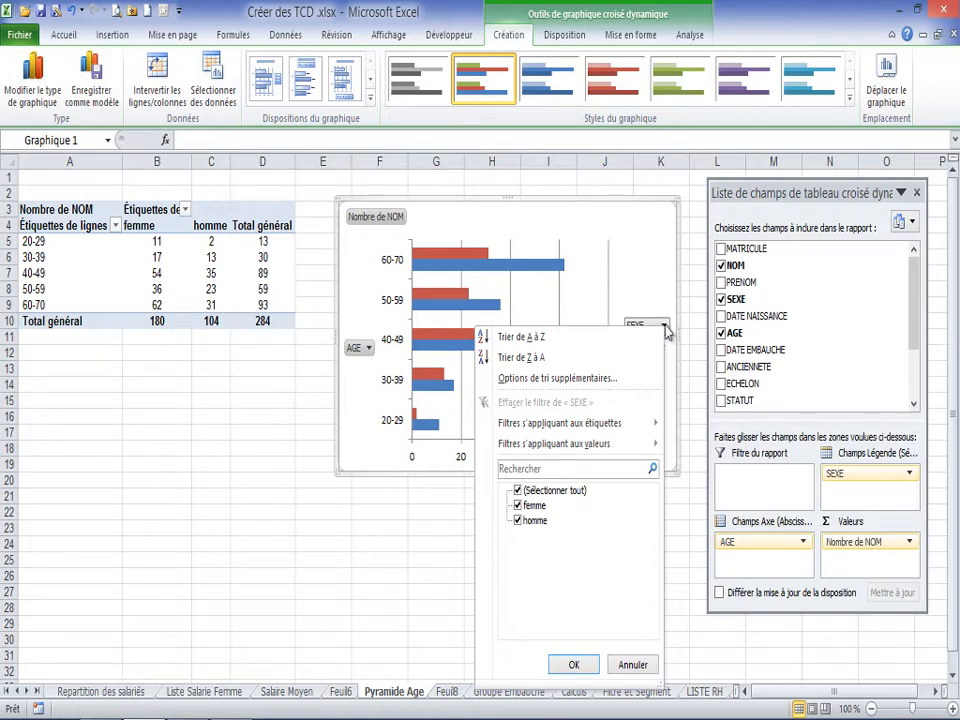
pyautogui.click(518, 491)
pyautogui.click(518, 520)
pyautogui.click(572, 665)
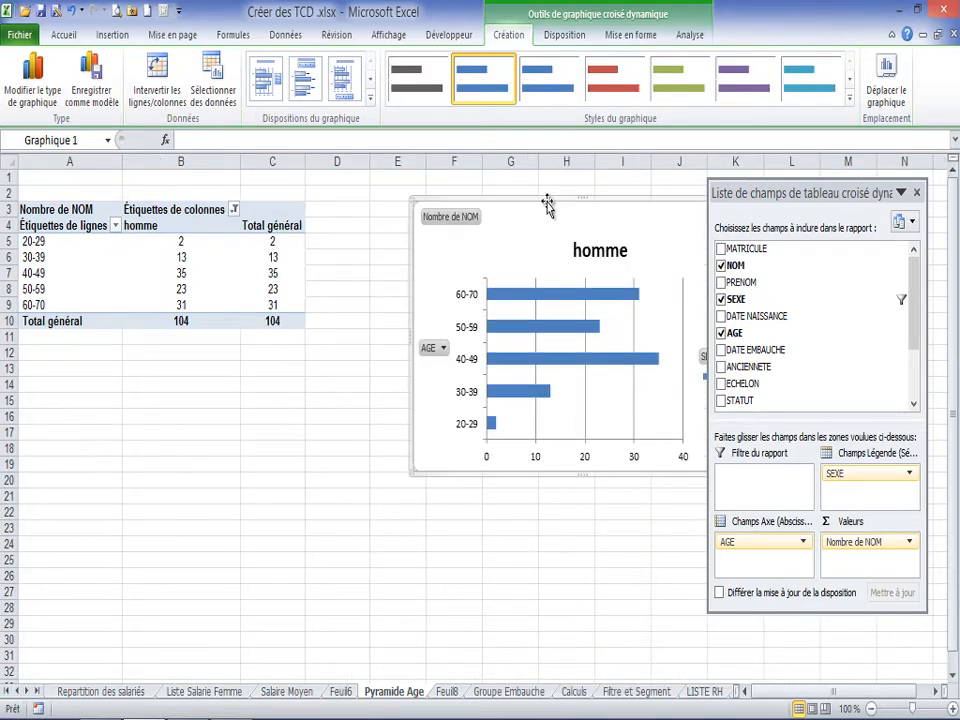
pyautogui.moveTo(547, 204); pyautogui.dragTo(504, 205)
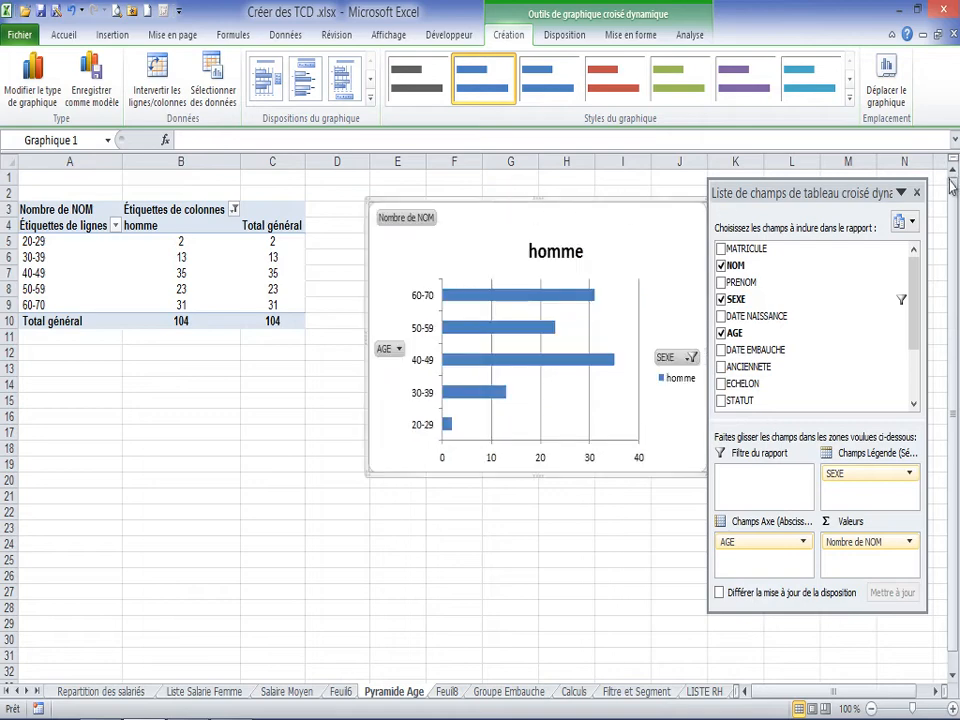
pyautogui.click(918, 191)
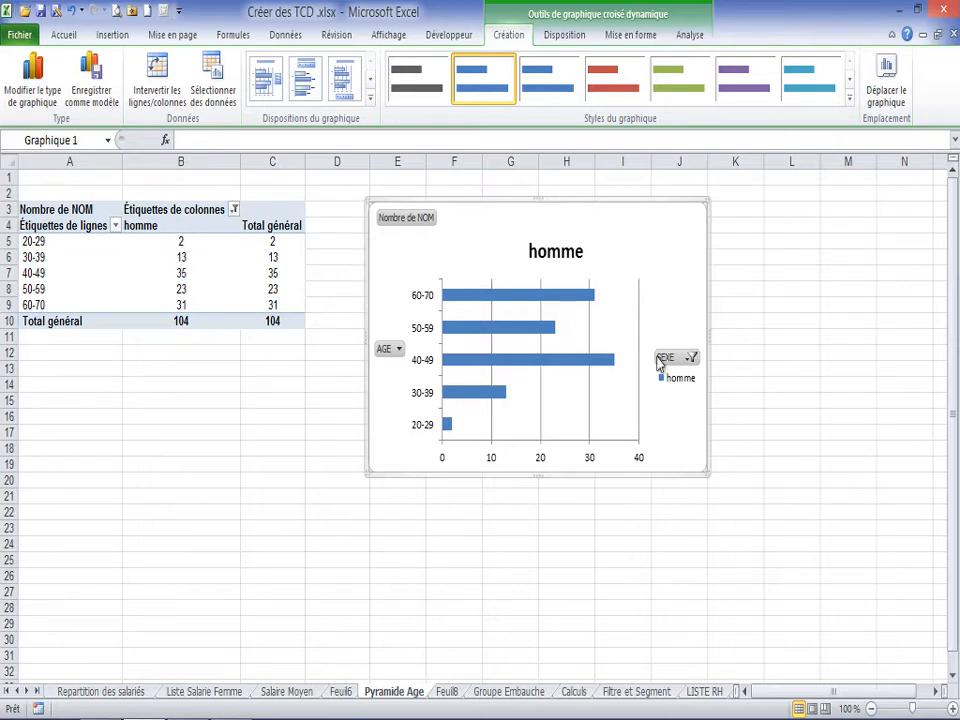
# Include femme again in the pivot table's SEXE filter and move the chart clear of the table.
pyautogui.click(234, 211)
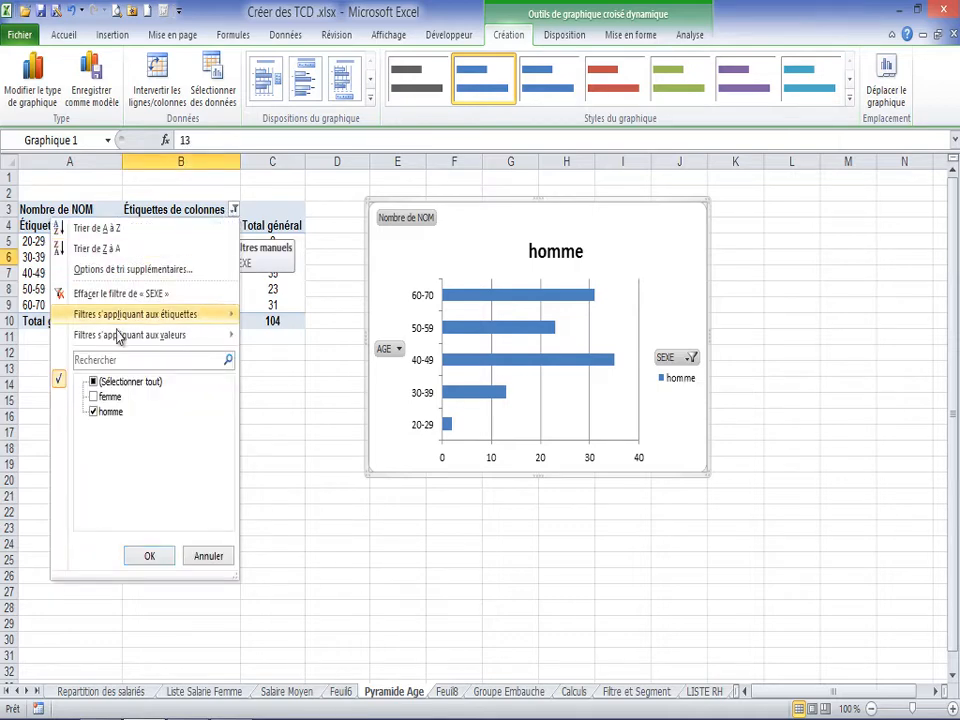
pyautogui.click(93, 396)
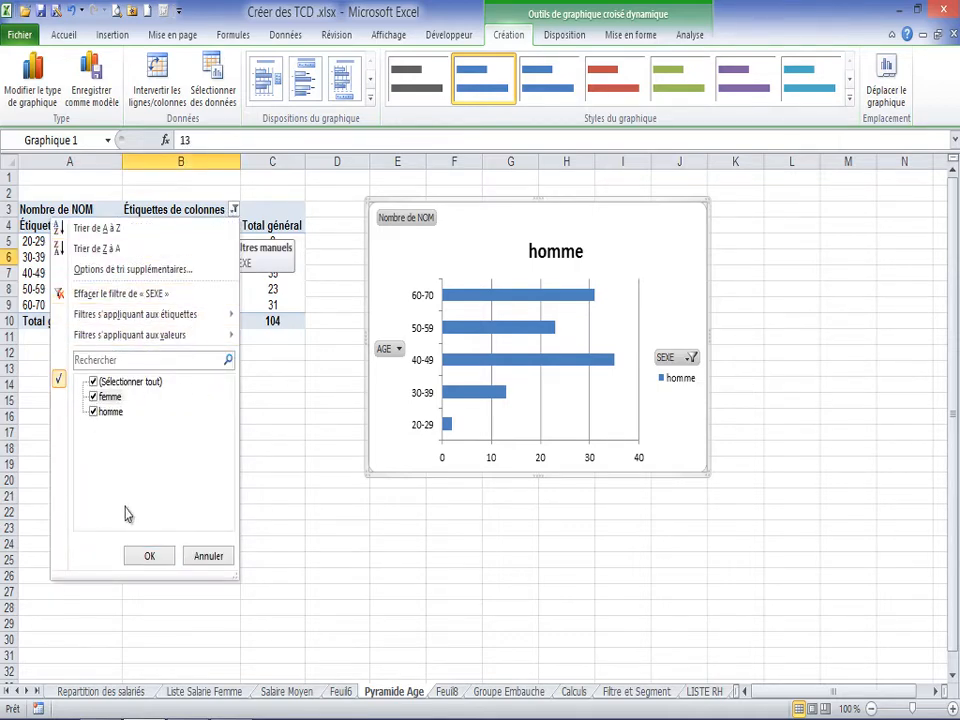
pyautogui.click(148, 557)
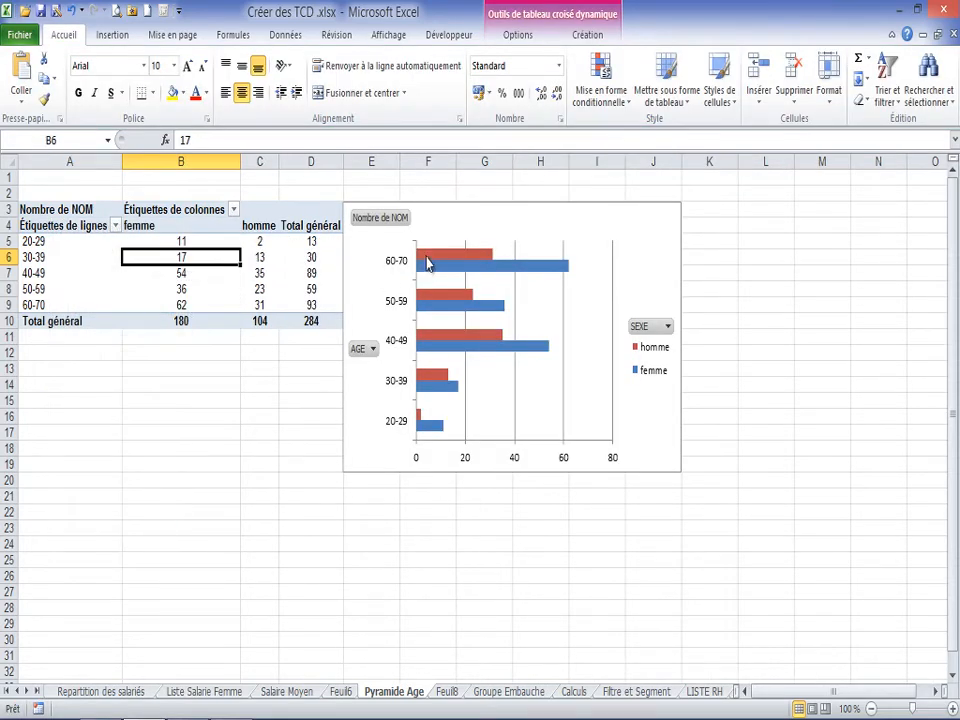
pyautogui.moveTo(500, 209); pyautogui.dragTo(547, 208)
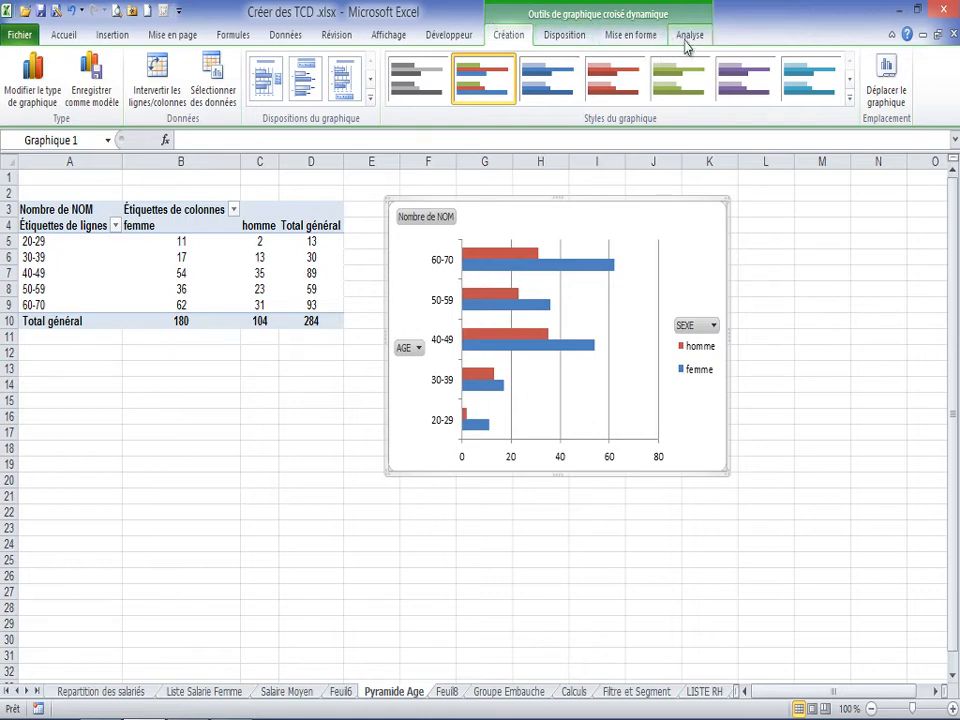
# Try the red and blue chart style with a grey plot area and the glossy purple style on the pivot chart.
pyautogui.click(849, 97)
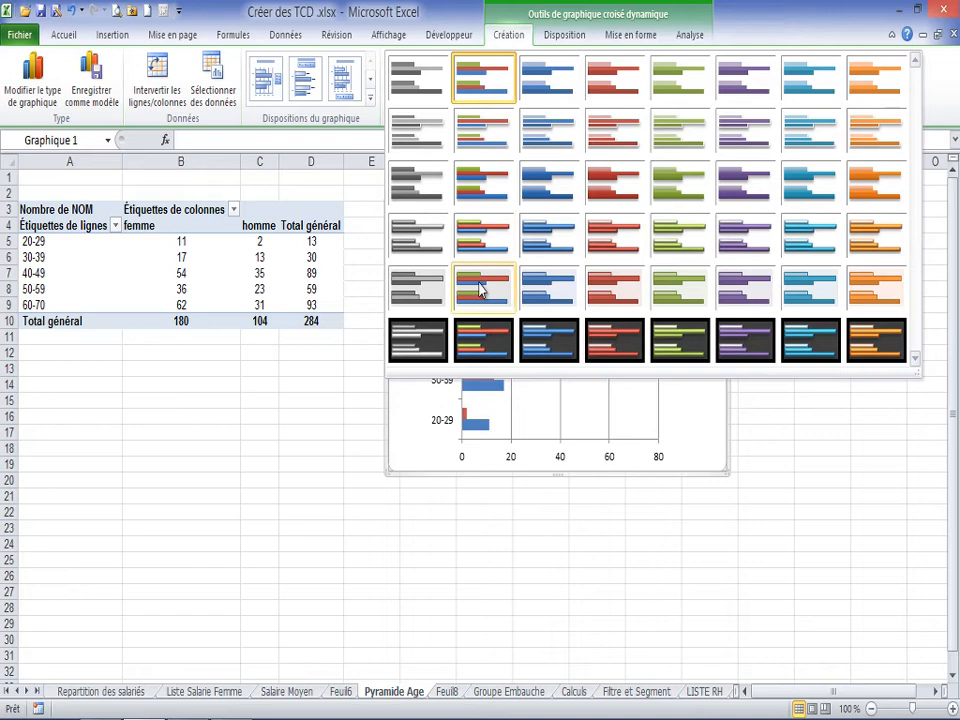
pyautogui.click(475, 295)
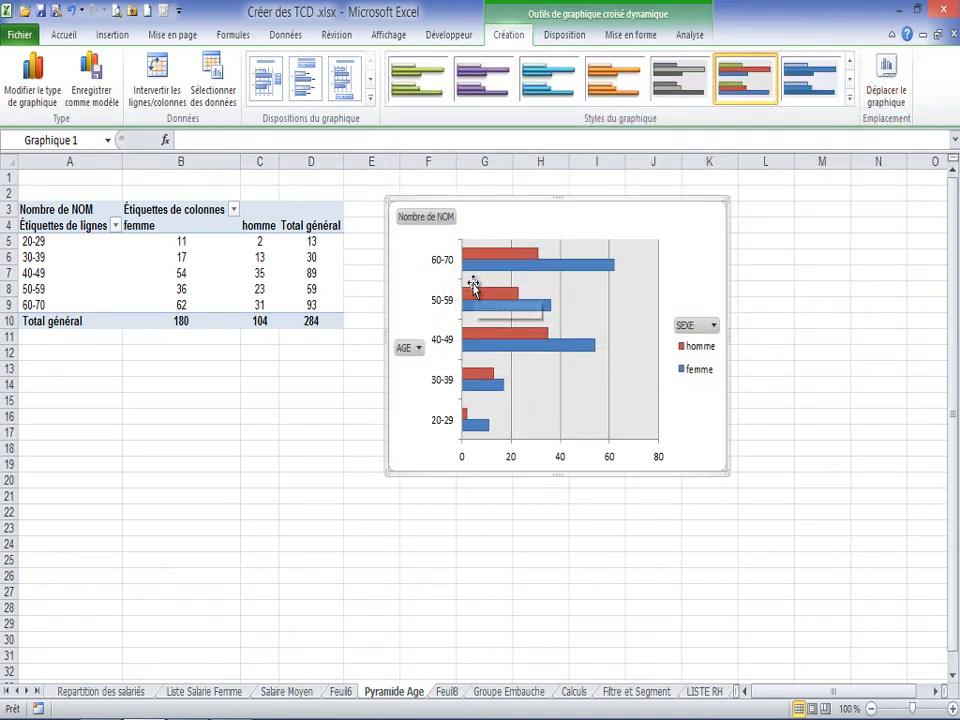
pyautogui.click(514, 256)
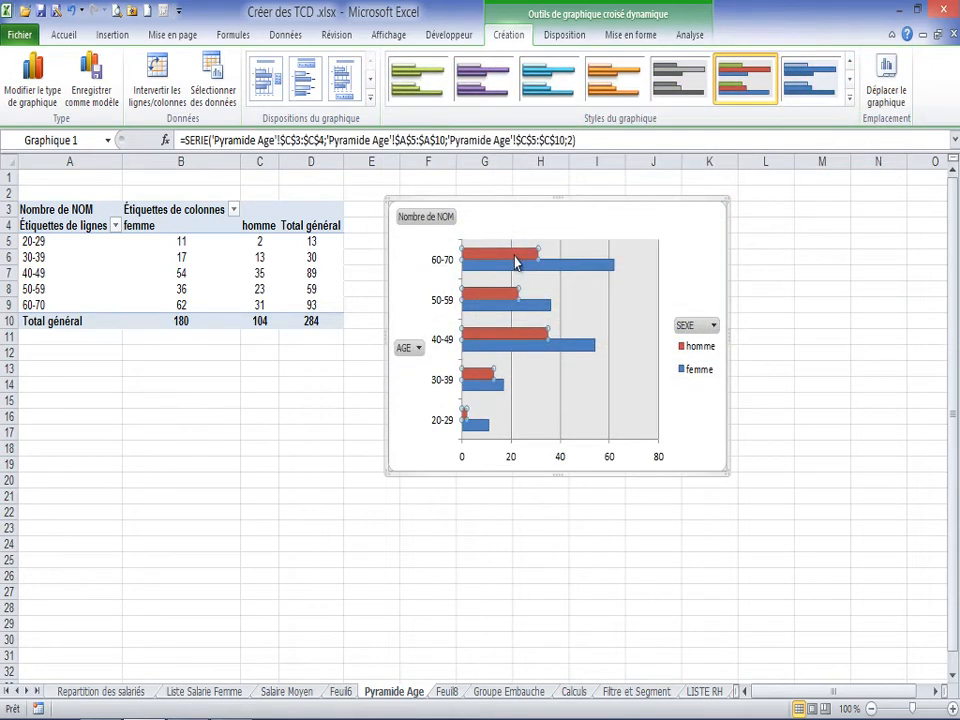
pyautogui.click(596, 212)
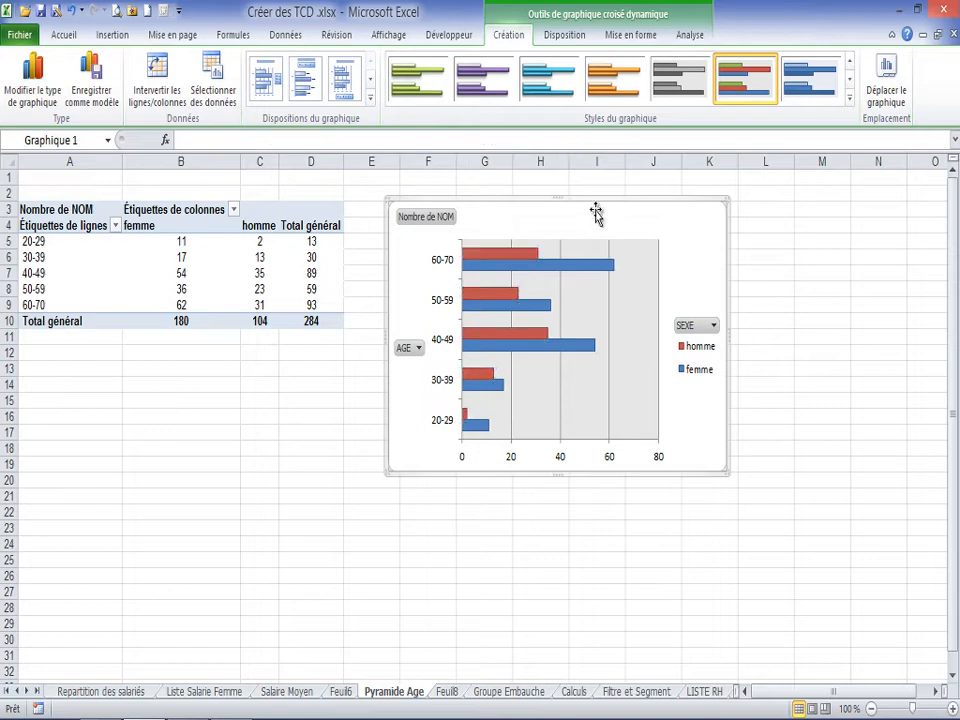
pyautogui.click(478, 85)
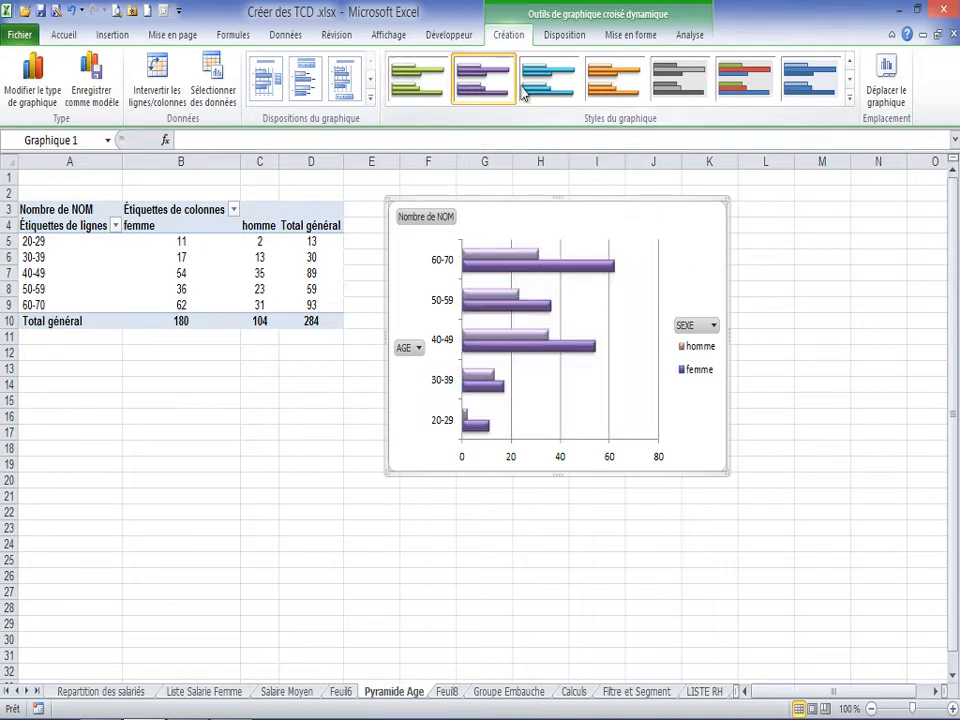
pyautogui.click(733, 79)
pyautogui.click(481, 84)
# Apply the multicolour chart style with a black background to the pivot chart.
pyautogui.click(850, 98)
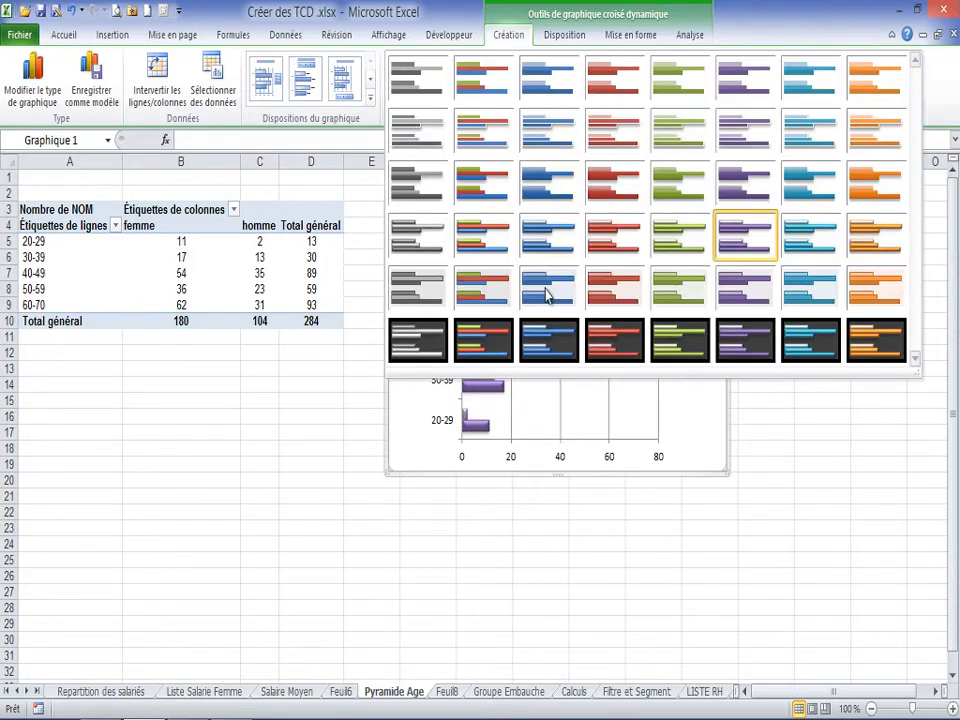
pyautogui.click(476, 345)
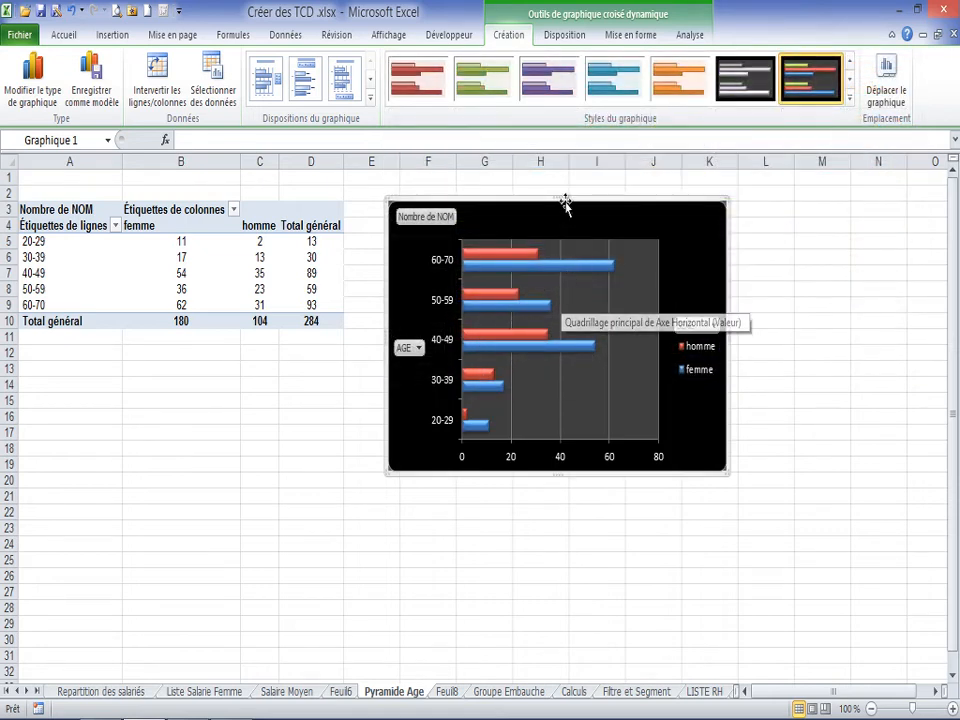
pyautogui.moveTo(567, 201); pyautogui.dragTo(570, 200)
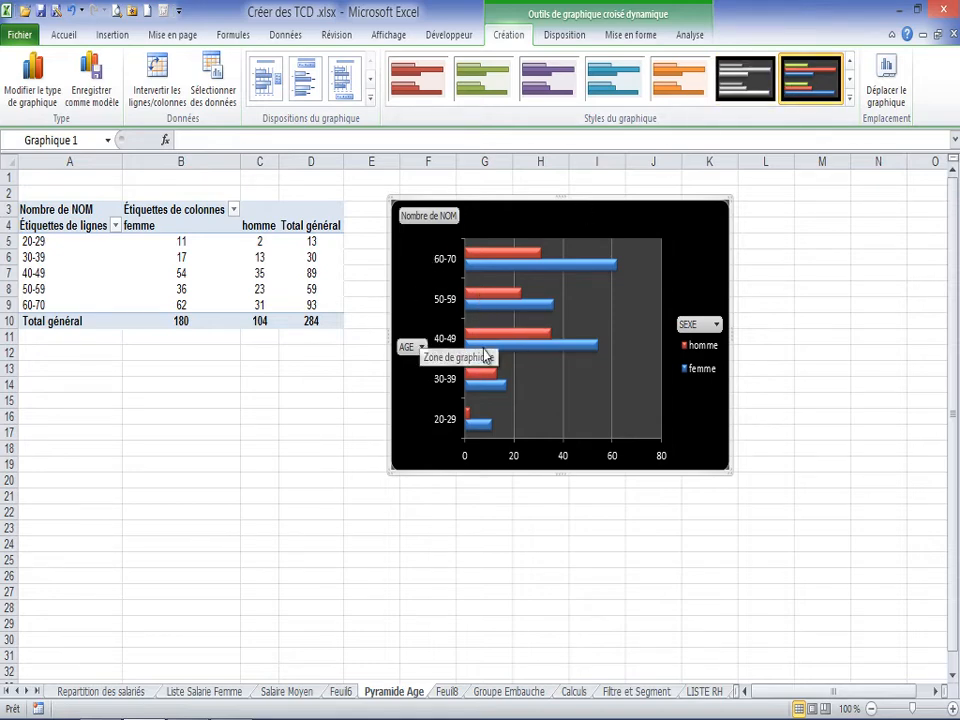
pyautogui.moveTo(484, 349)
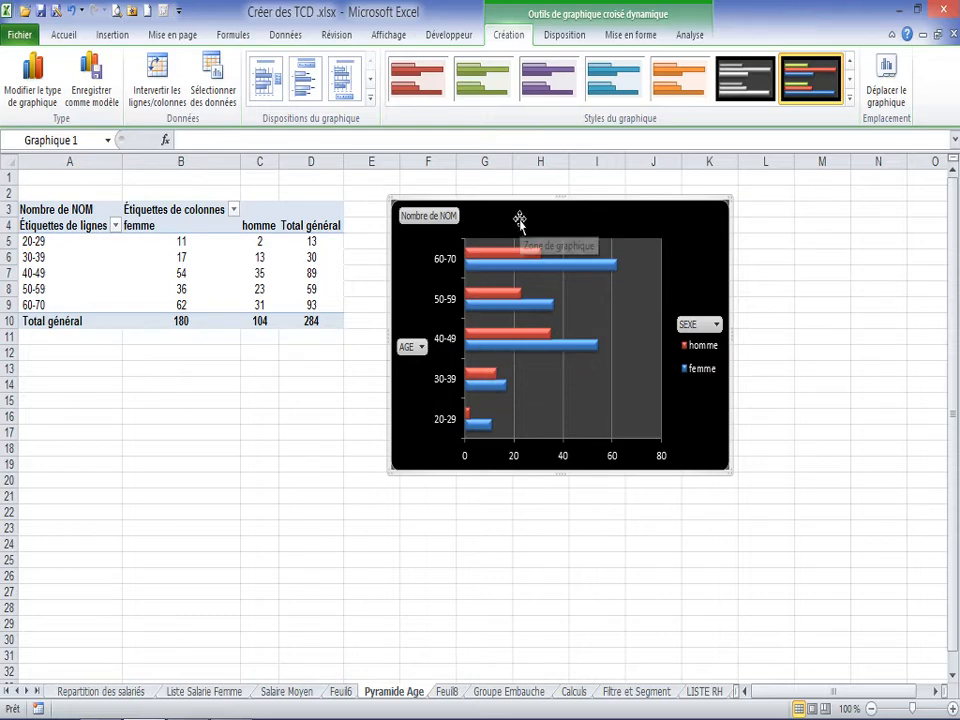
# Add a title above the pivot chart reading "Pyramide des âges".
pyautogui.click(565, 35)
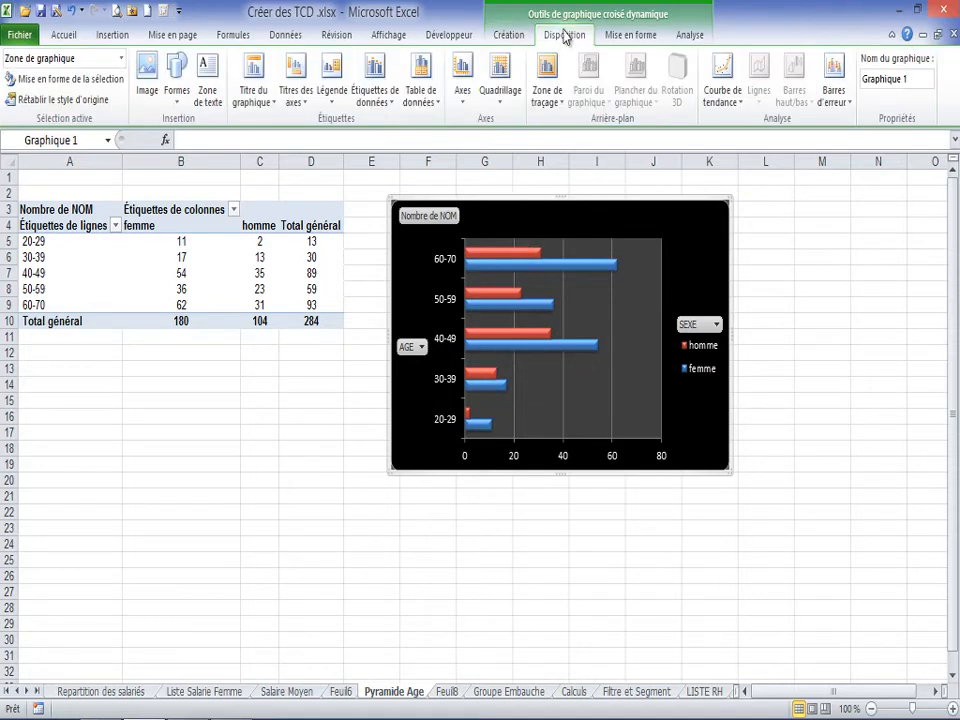
pyautogui.click(257, 95)
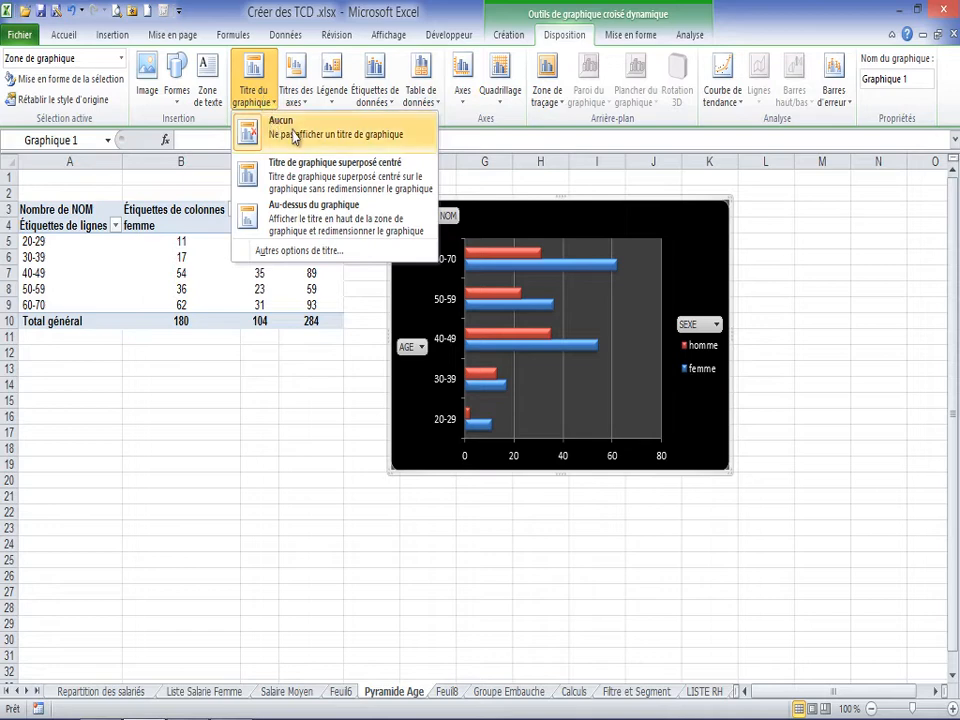
pyautogui.click(340, 215)
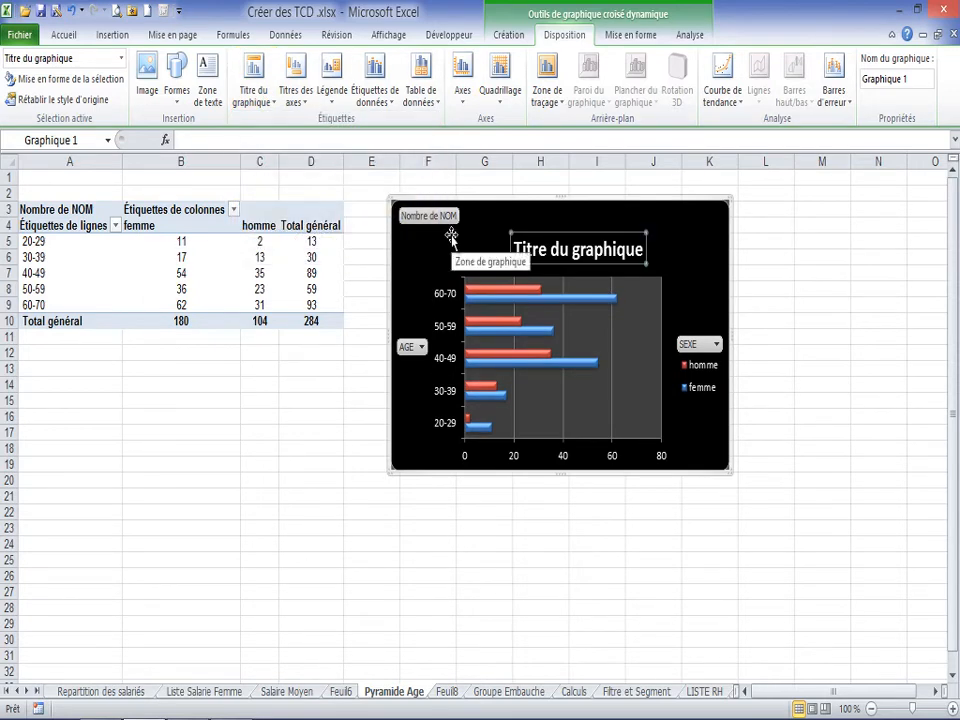
pyautogui.write('Pyramide des â')
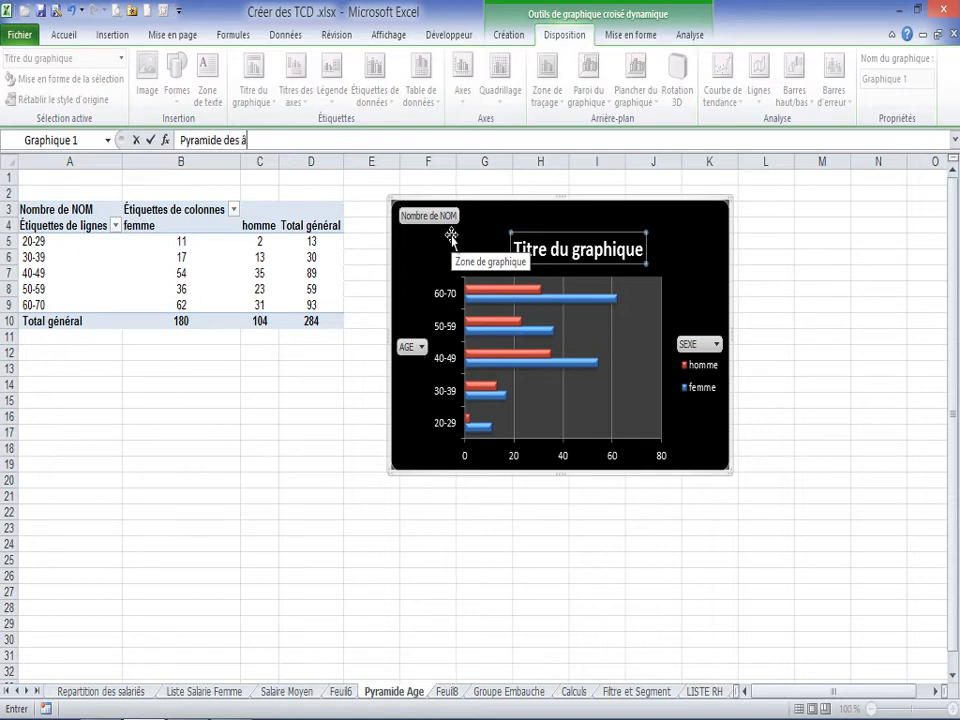
pyautogui.write('ges')
pyautogui.press('Return')
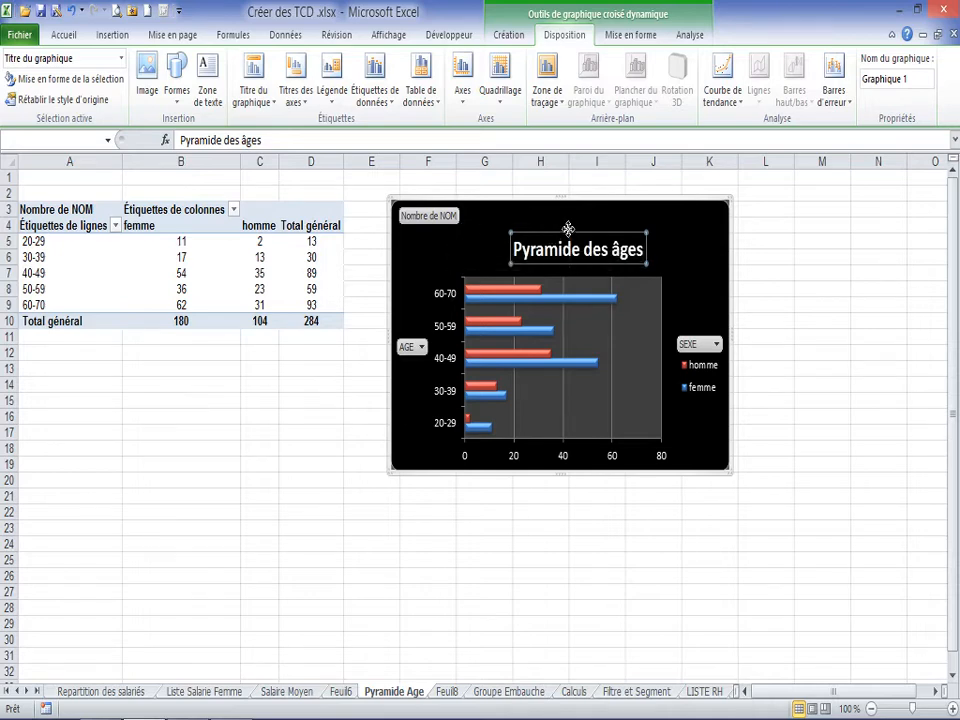
# Move the chart title up close to the chart's upper edge and display the legend above the plot area.
pyautogui.moveTo(567, 230); pyautogui.dragTo(549, 208)
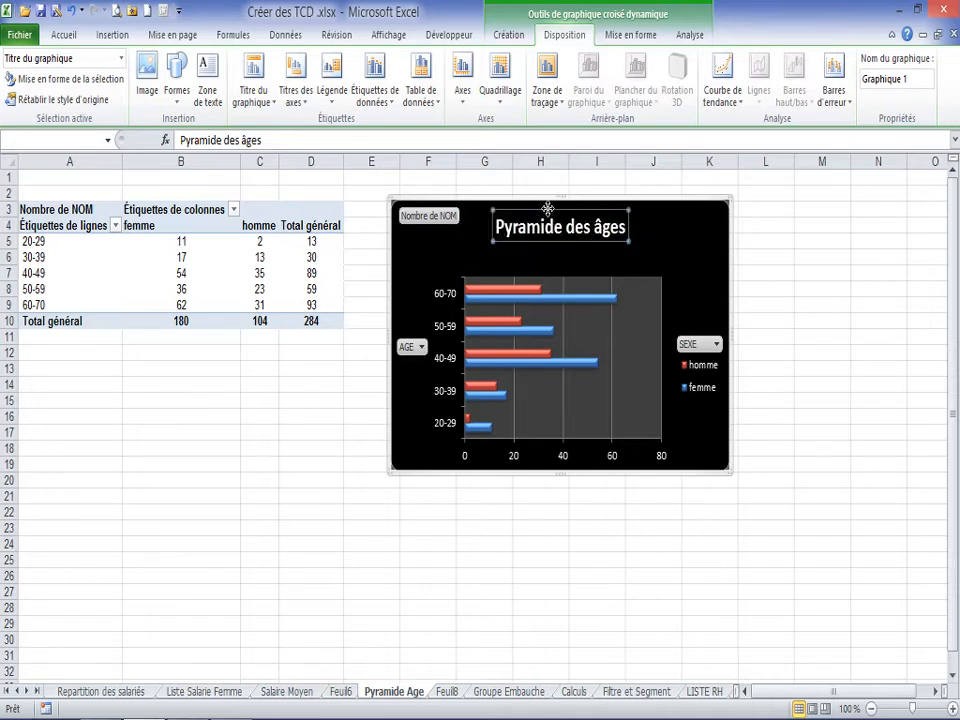
pyautogui.click(646, 290)
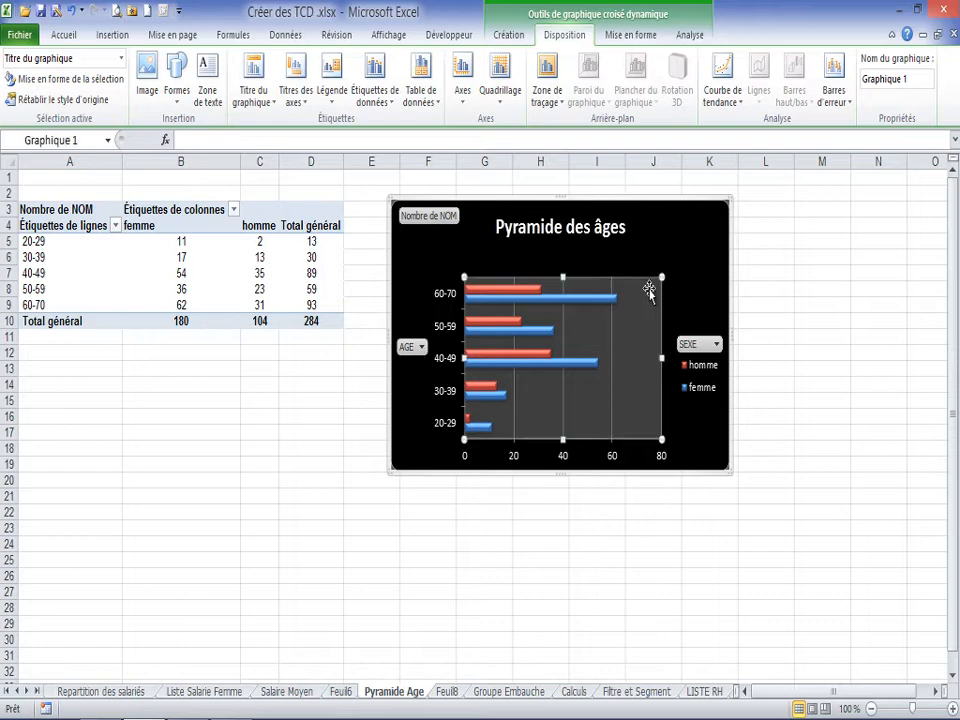
pyautogui.click(699, 346)
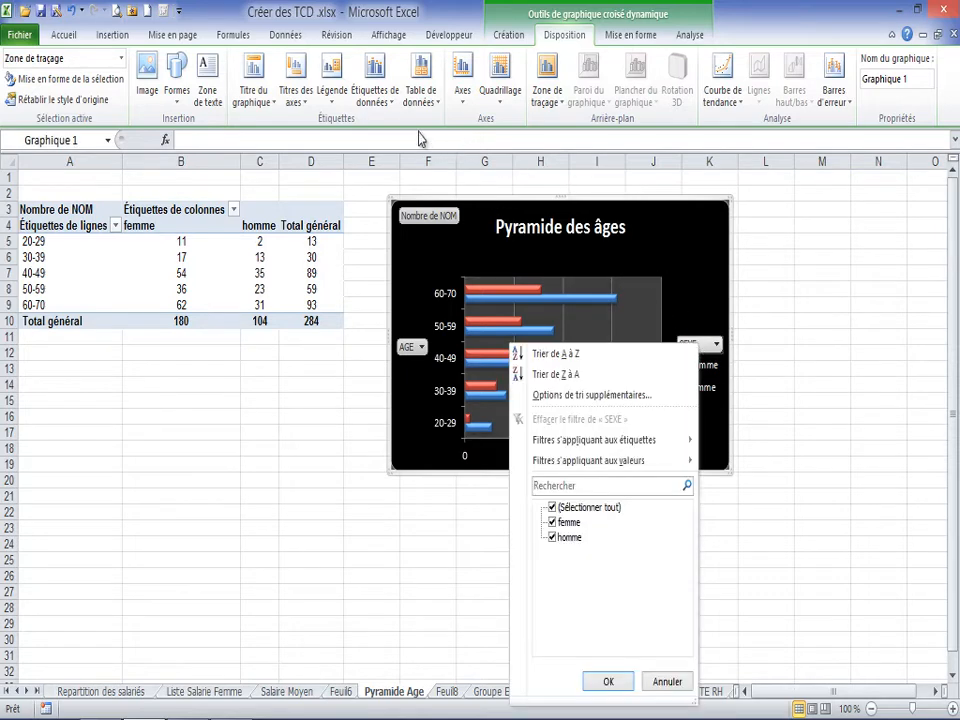
pyautogui.click(714, 345)
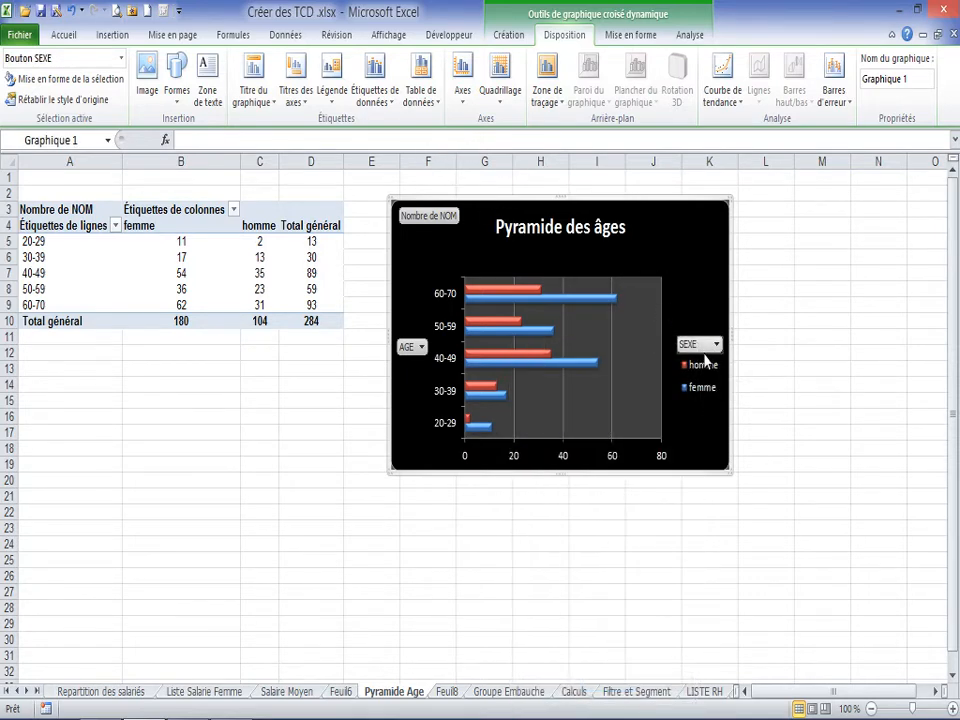
pyautogui.click(703, 372)
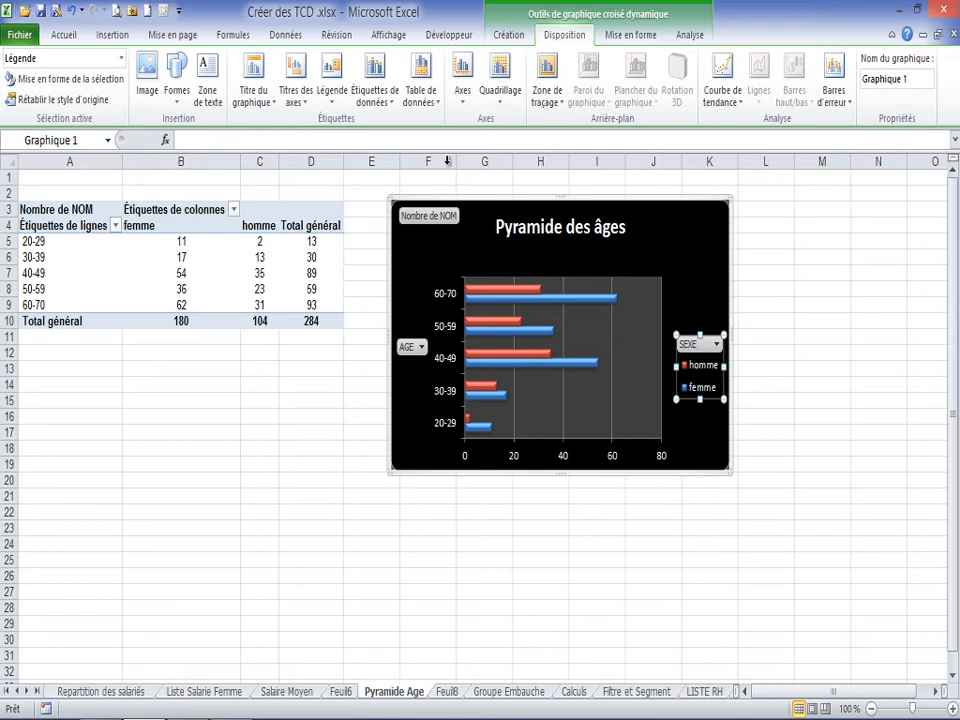
pyautogui.click(335, 95)
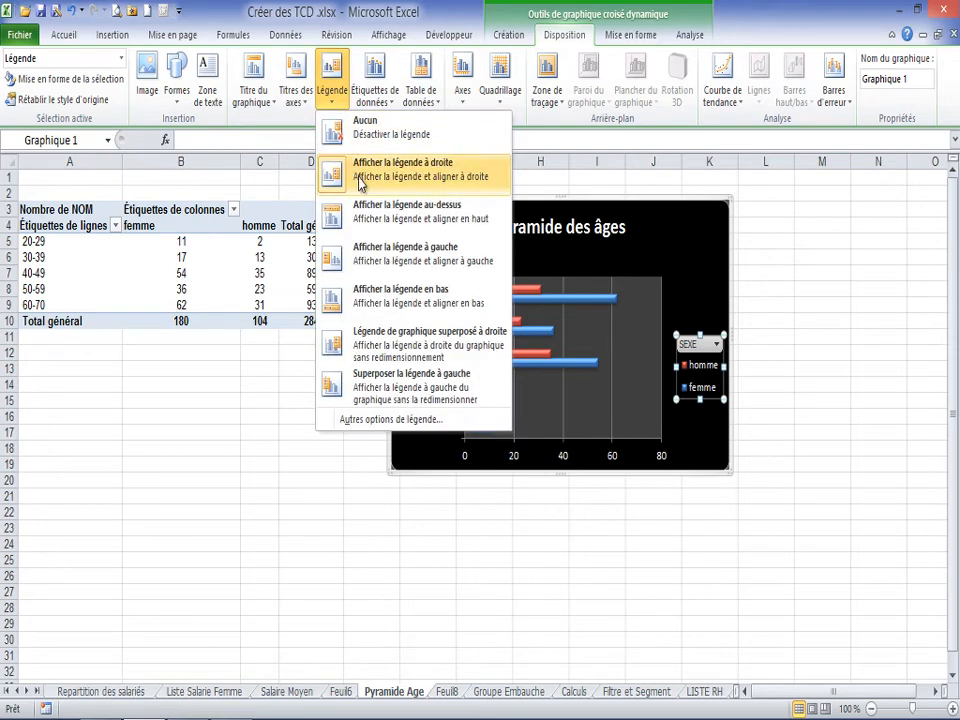
pyautogui.click(420, 212)
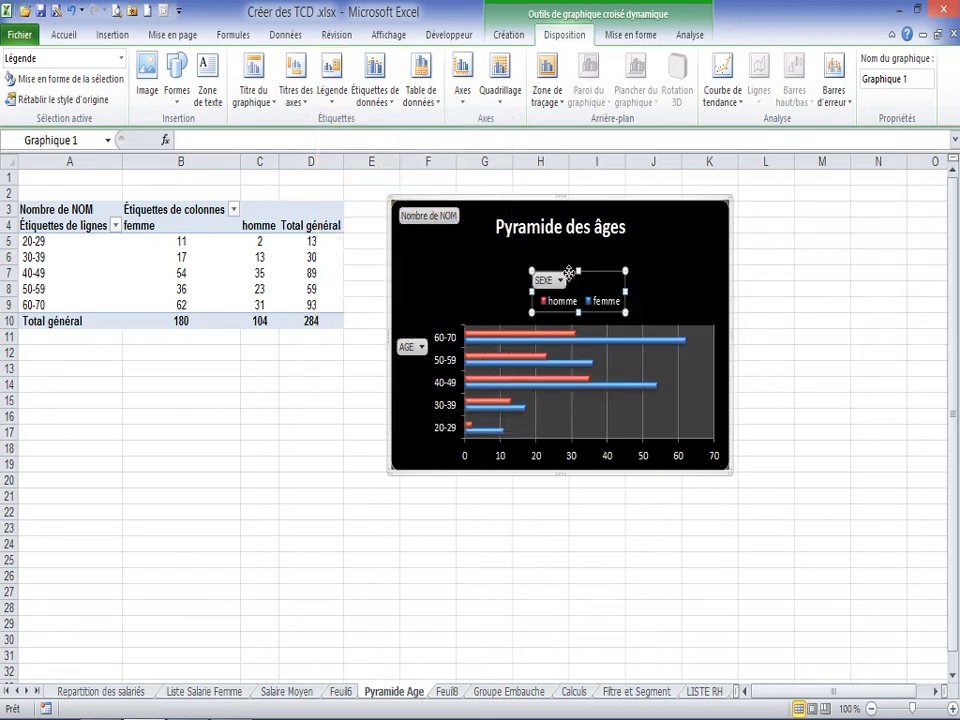
# Place the legend just below the chart title, slightly widened and reduced in height.
pyautogui.moveTo(569, 272); pyautogui.dragTo(627, 266)
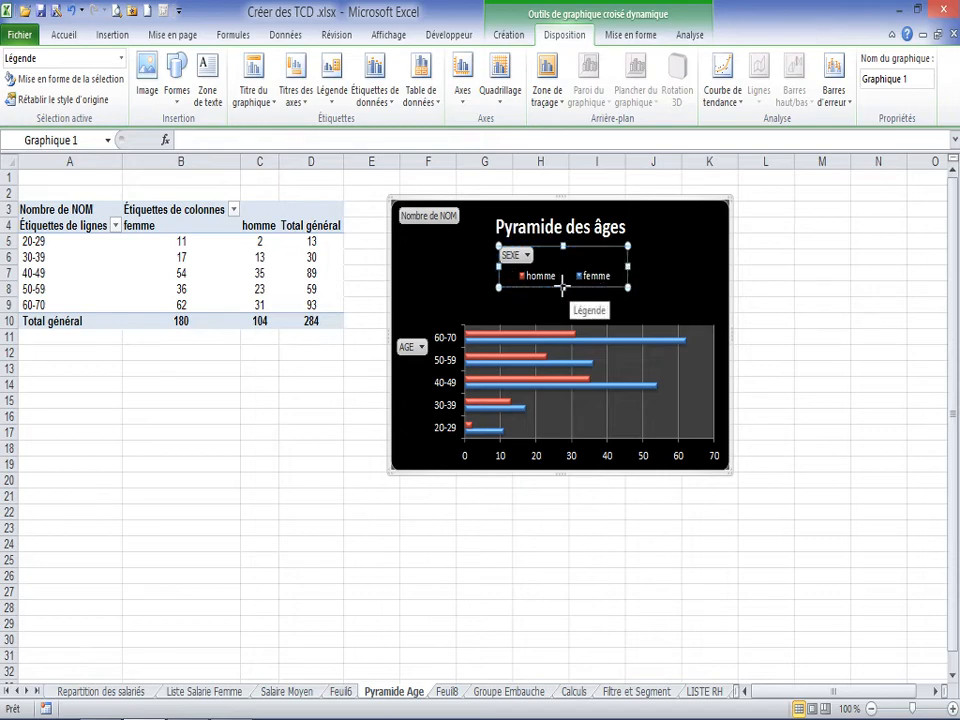
pyautogui.moveTo(563, 288); pyautogui.dragTo(564, 275)
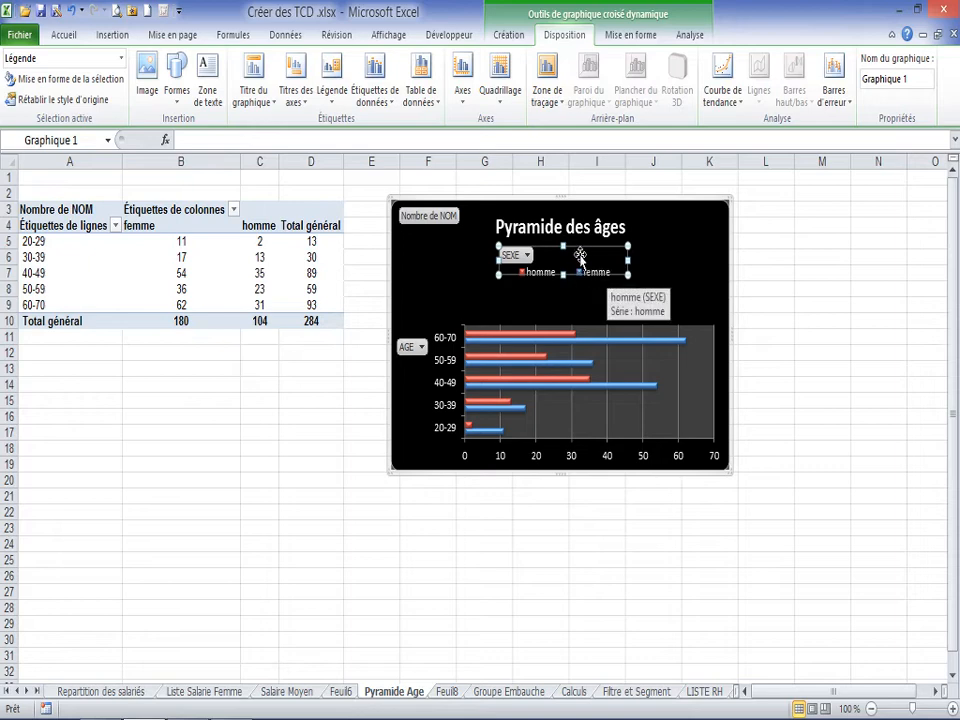
pyautogui.click(559, 226)
pyautogui.click(551, 272)
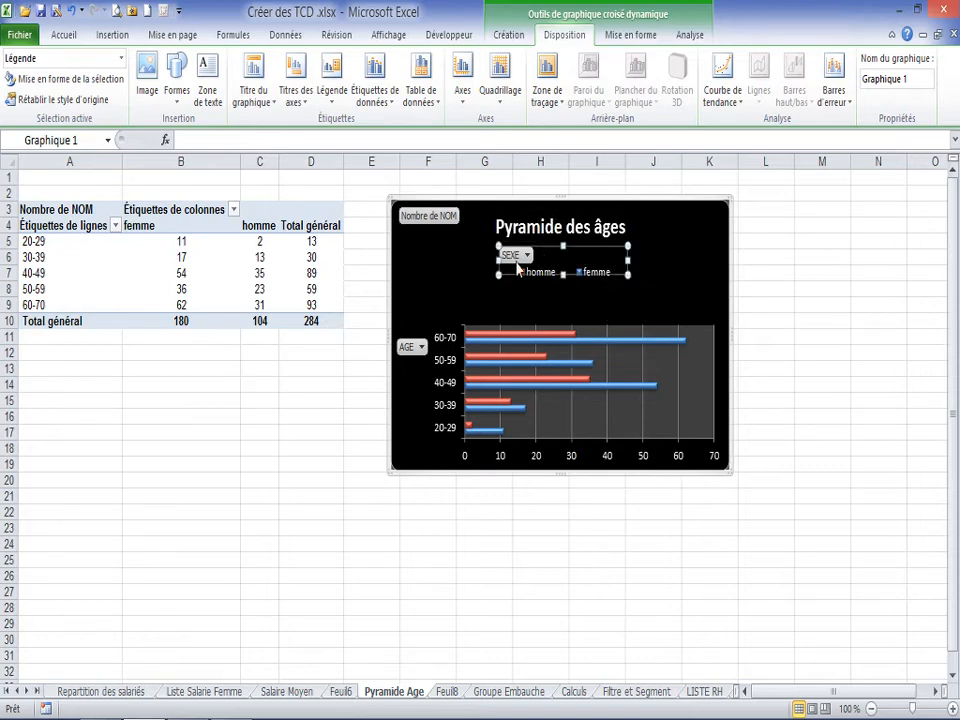
# Extend the plot area upward to fill the space under the legend.
pyautogui.click(525, 321)
pyautogui.click(551, 330)
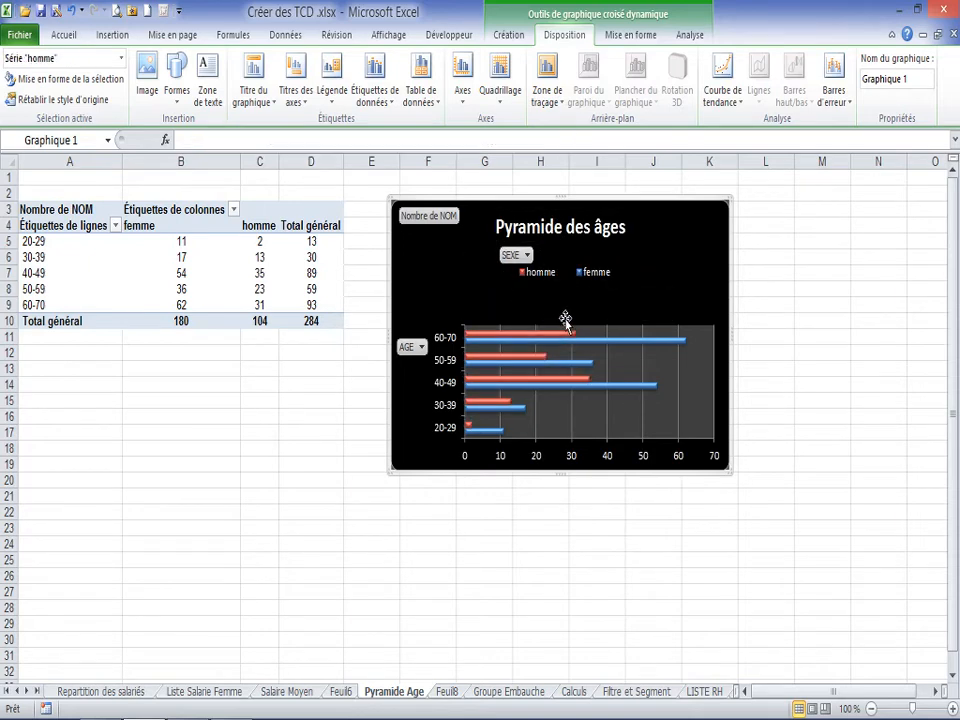
pyautogui.click(592, 333)
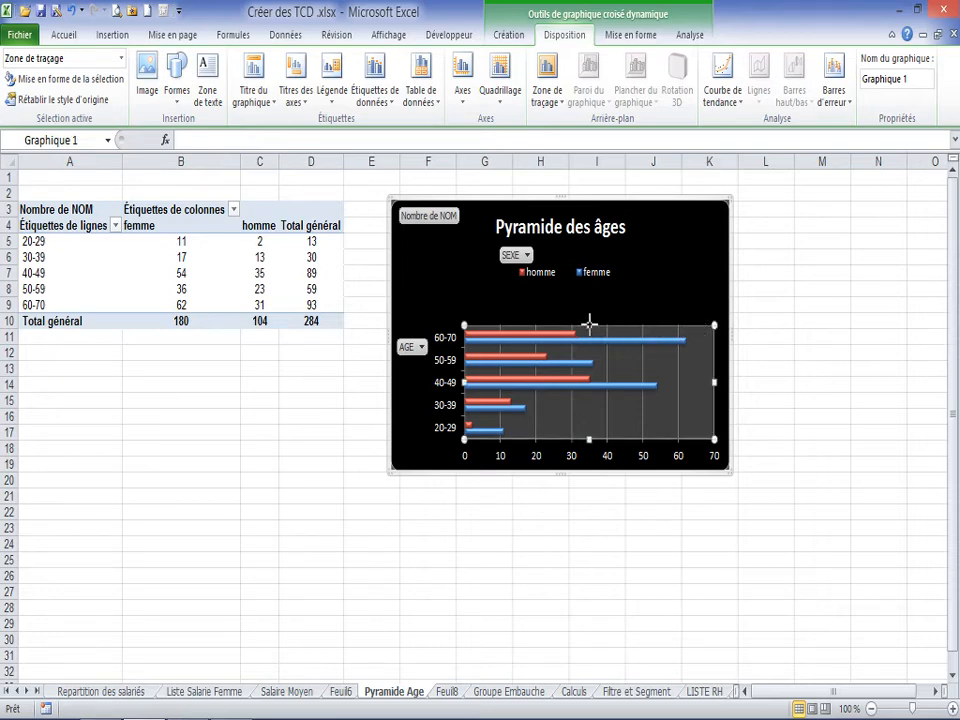
pyautogui.moveTo(589, 325); pyautogui.dragTo(581, 296)
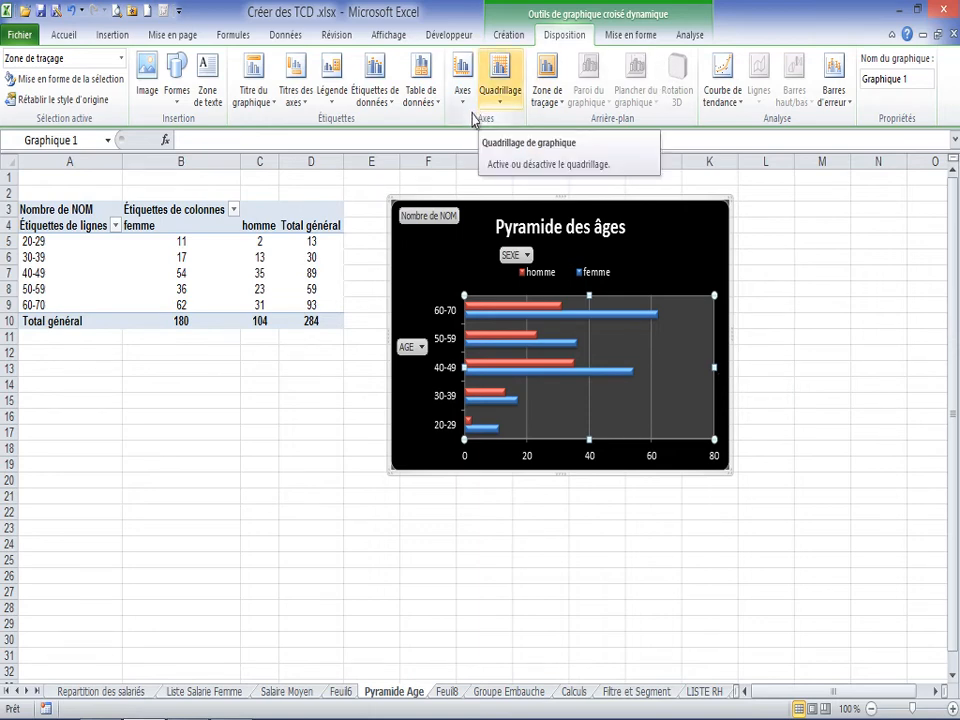
pyautogui.click(367, 352)
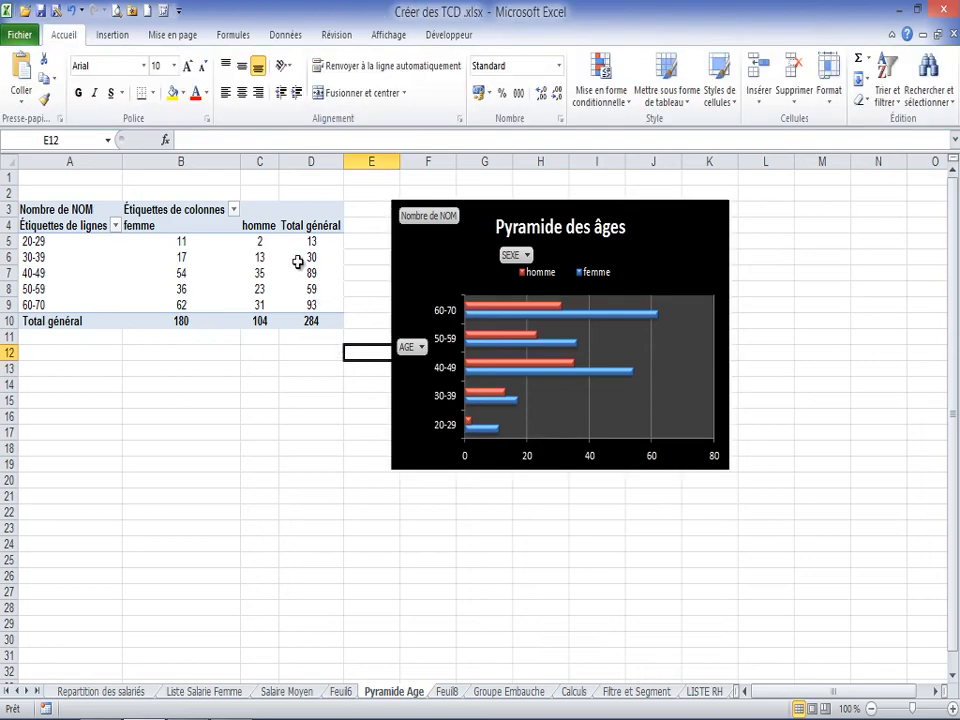
# Hide all the field buttons on the pivot chart.
pyautogui.click(648, 335)
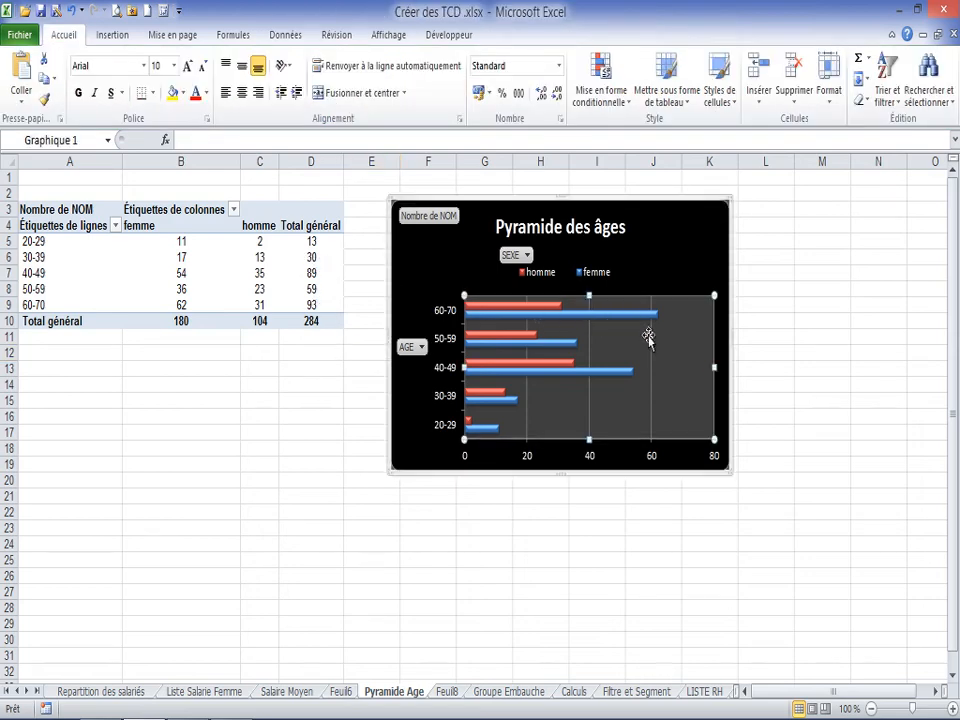
pyautogui.click(434, 222)
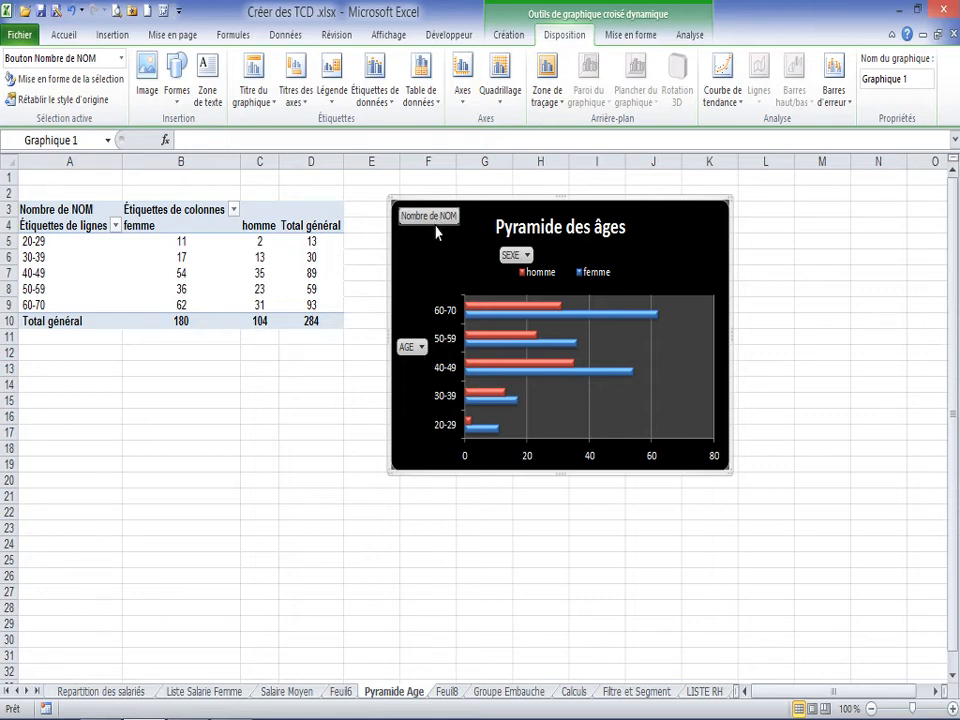
pyautogui.click(421, 347)
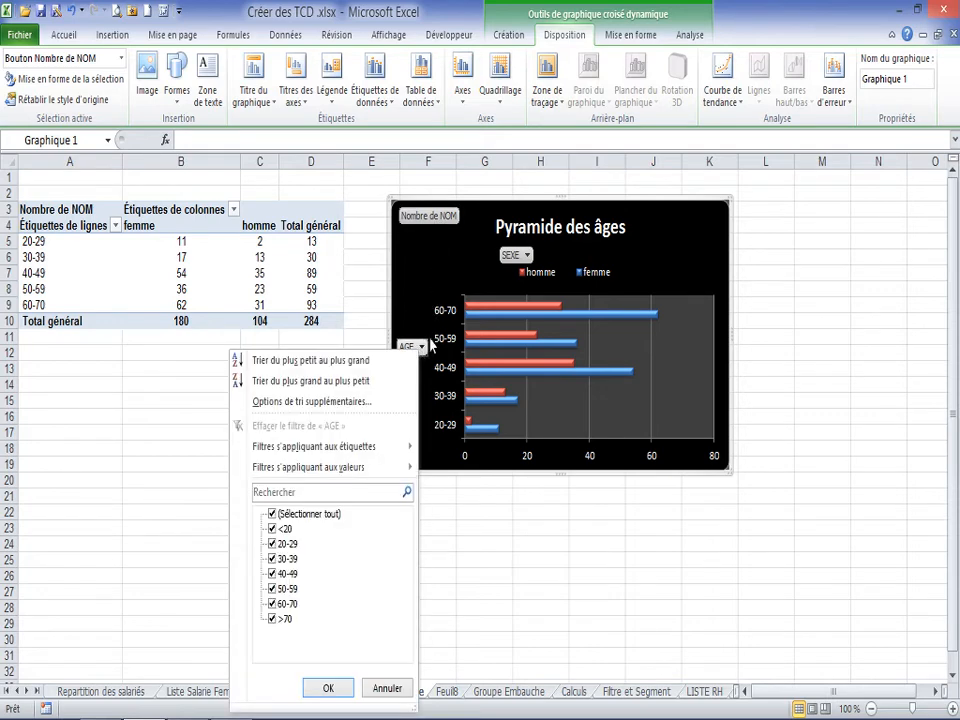
pyautogui.click(513, 257)
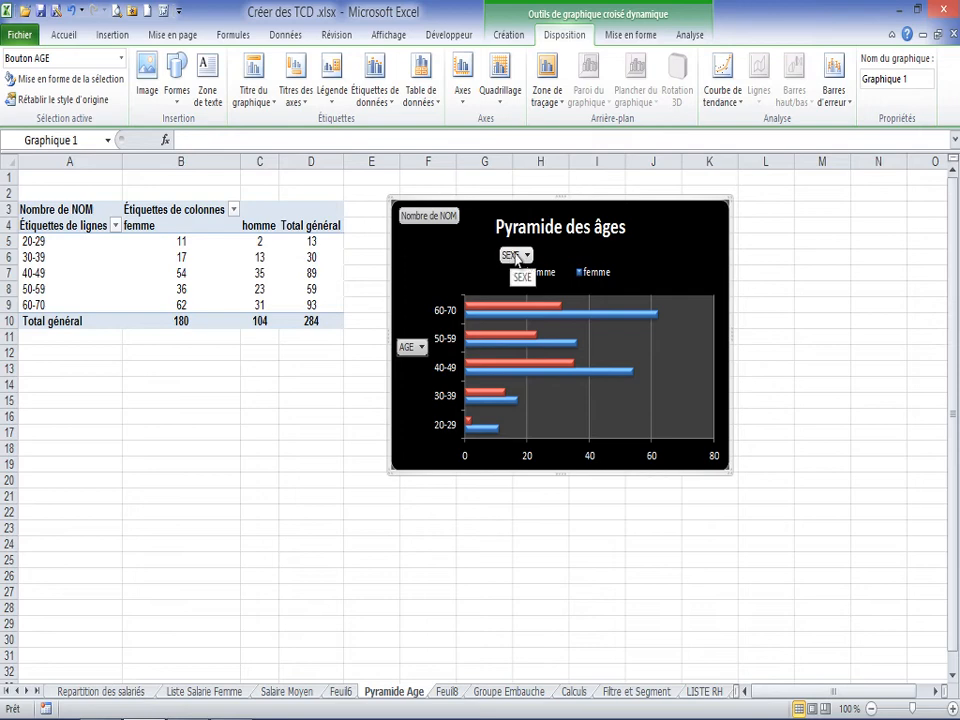
pyautogui.rightClick(516, 258)
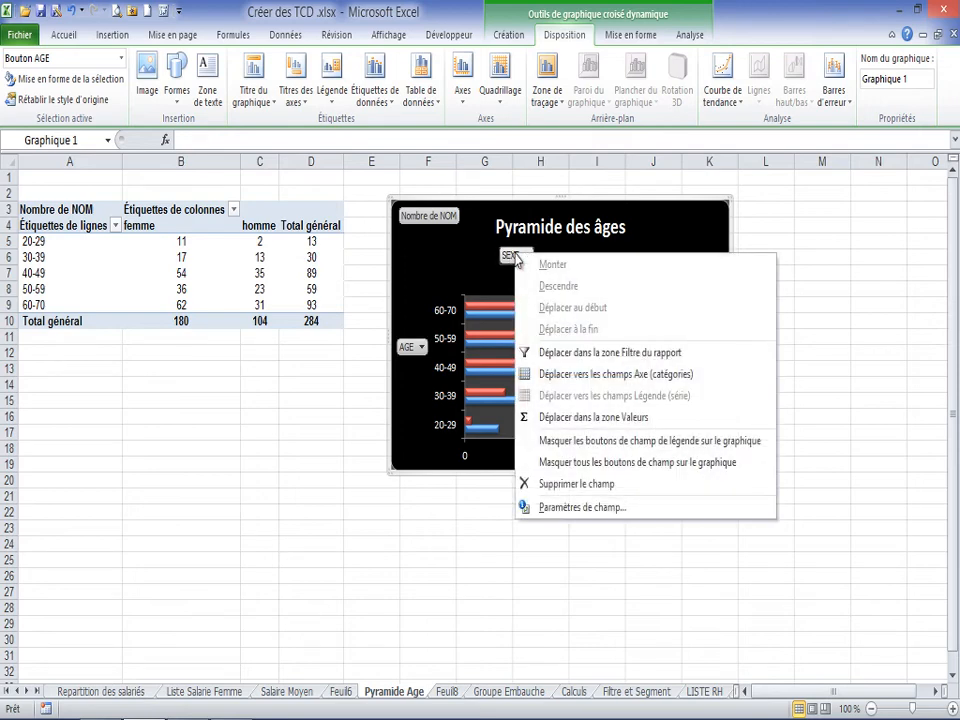
pyautogui.click(641, 463)
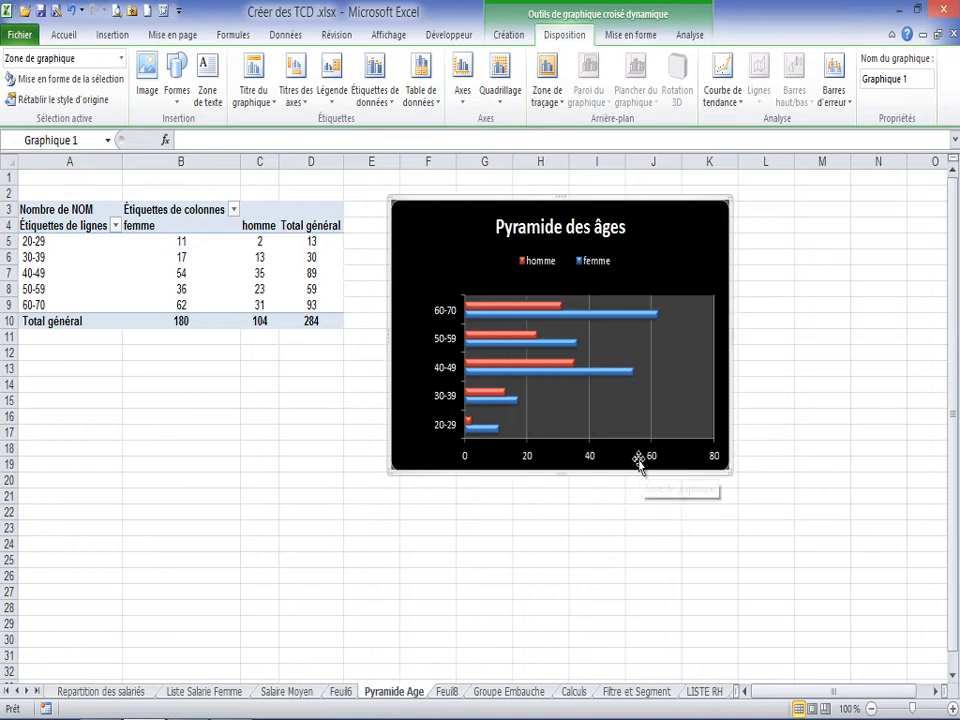
# Widen the plot area on both sides so it fills the chart's width.
pyautogui.click(589, 312)
pyautogui.click(450, 343)
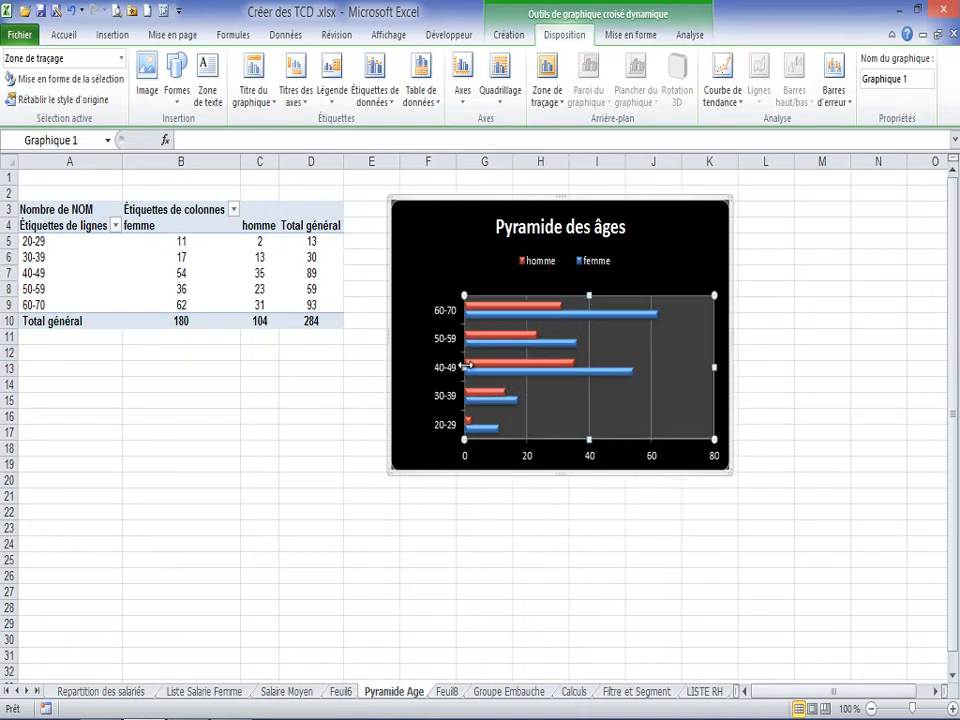
pyautogui.moveTo(443, 367); pyautogui.dragTo(443, 367)
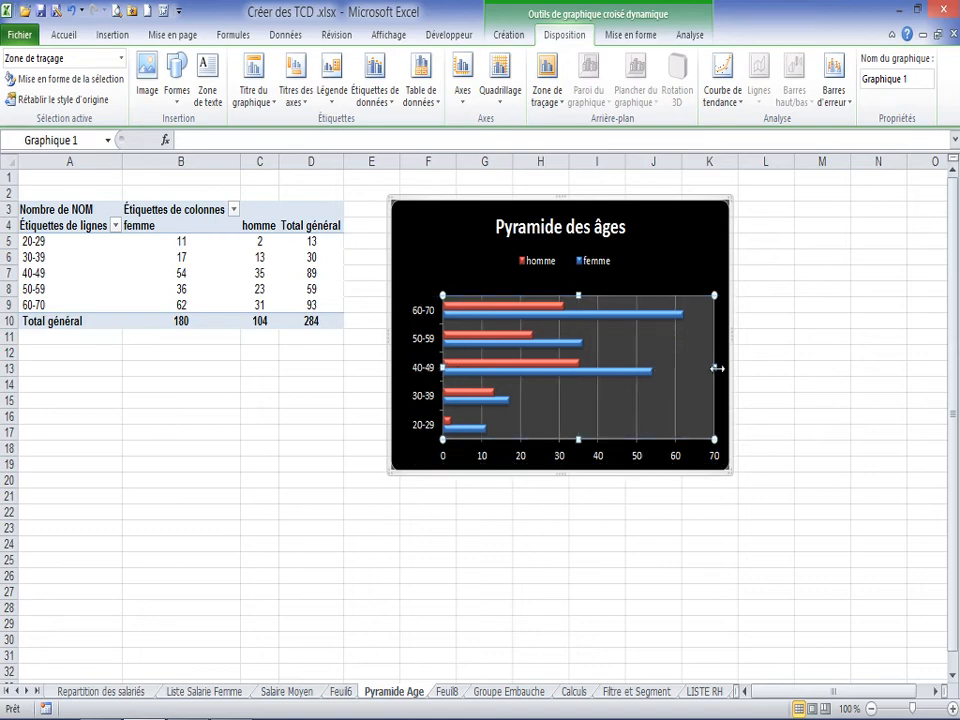
pyautogui.moveTo(719, 368); pyautogui.dragTo(719, 368)
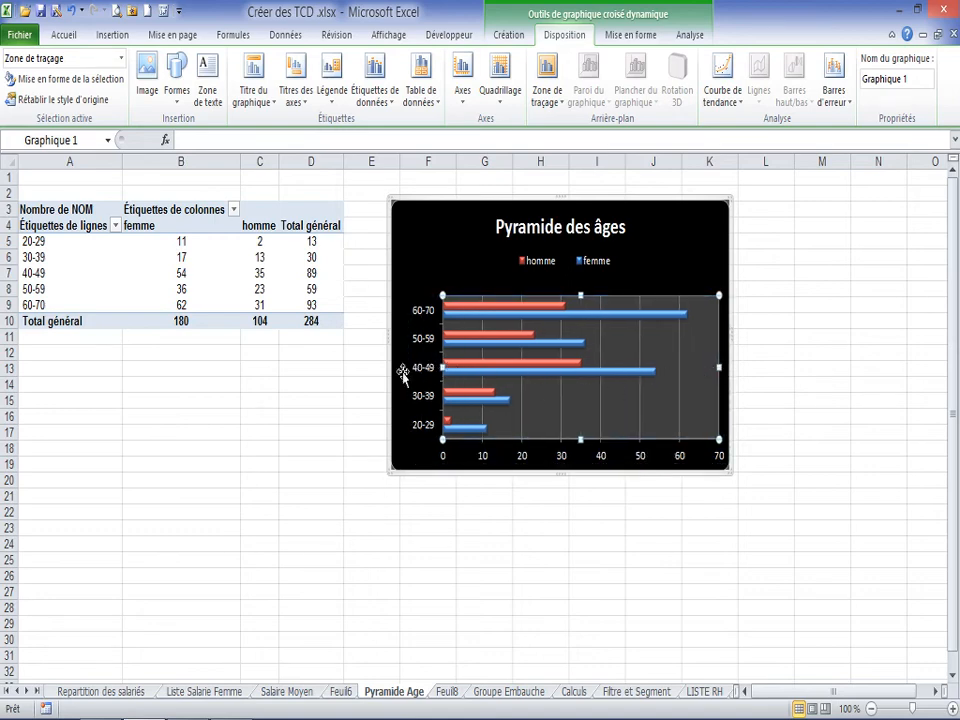
# Filter the pivot table's row labels to the age groups 40-49, 50-59, 60-70 and >70 only.
pyautogui.click(180, 262)
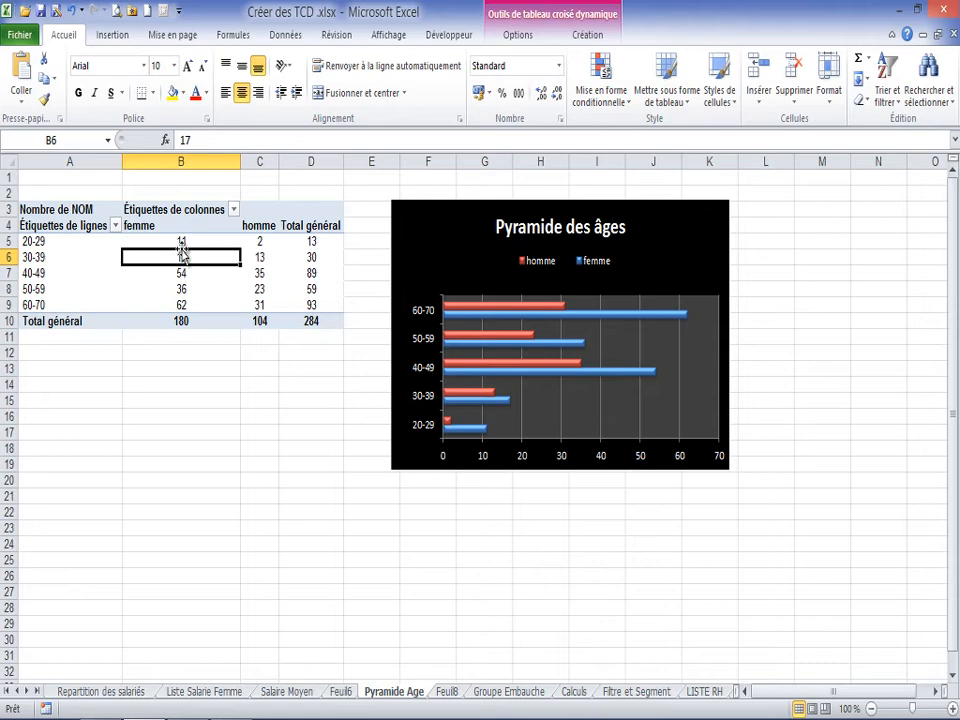
pyautogui.click(180, 241)
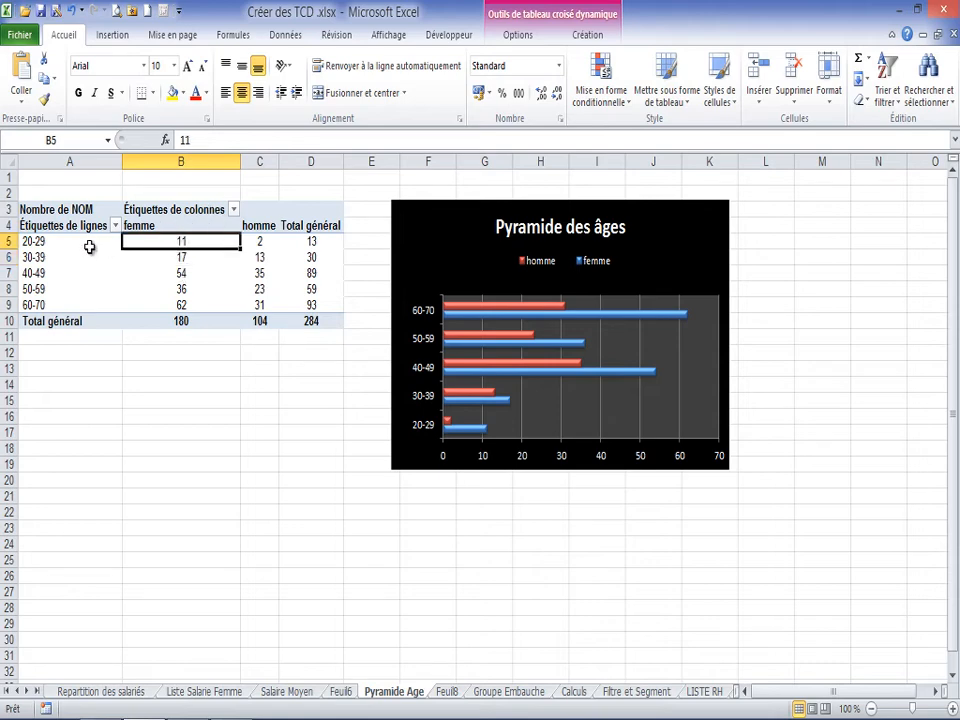
pyautogui.click(115, 225)
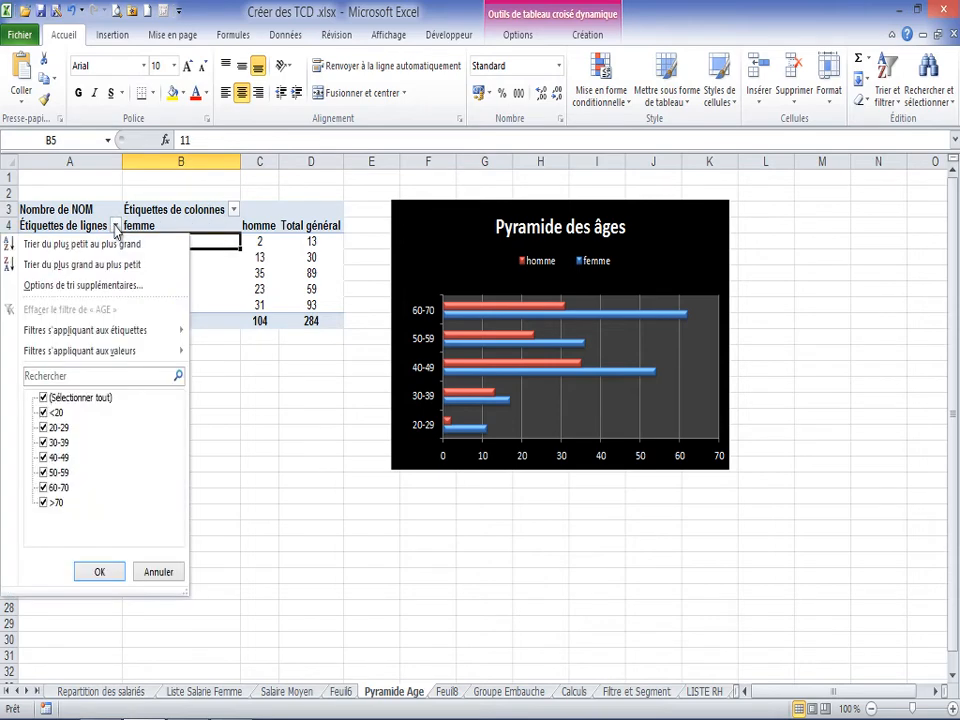
pyautogui.click(43, 398)
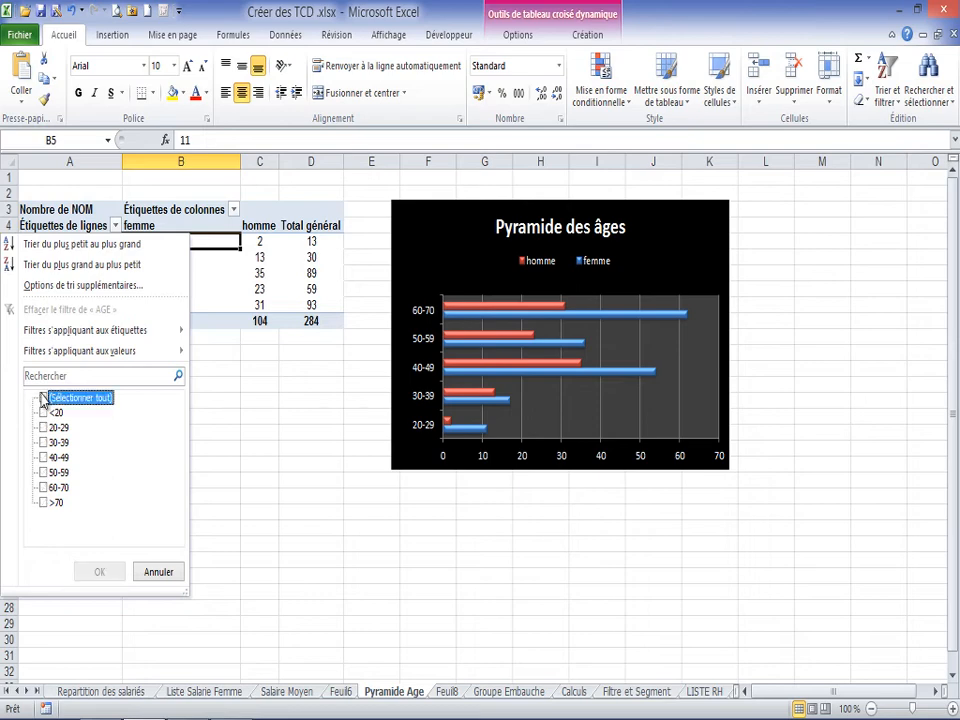
pyautogui.click(42, 502)
pyautogui.click(43, 487)
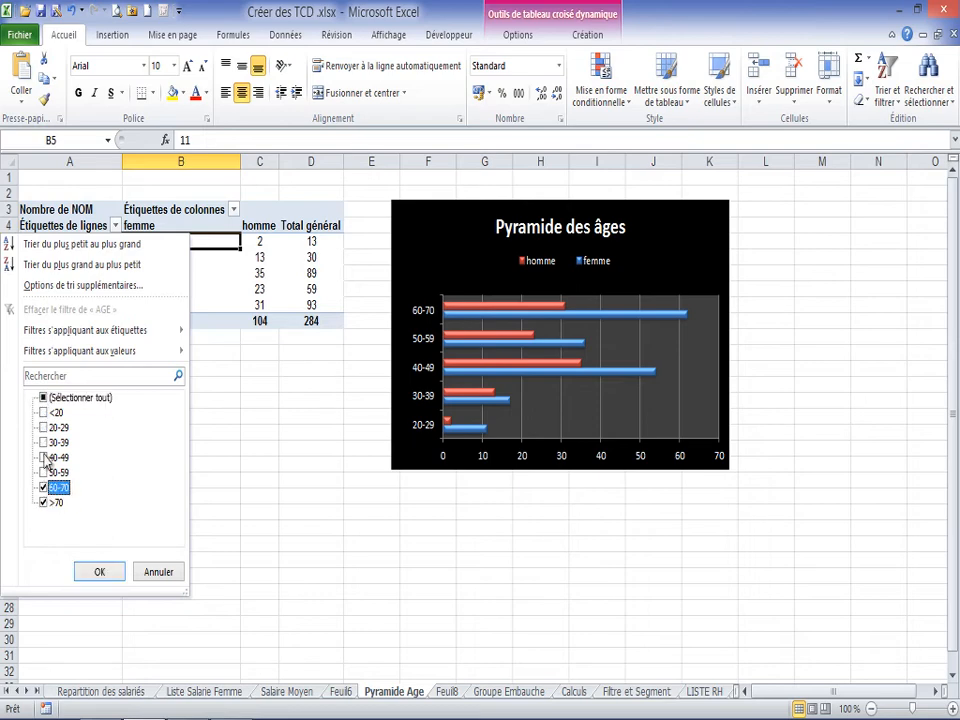
pyautogui.click(43, 457)
pyautogui.click(43, 472)
pyautogui.click(100, 572)
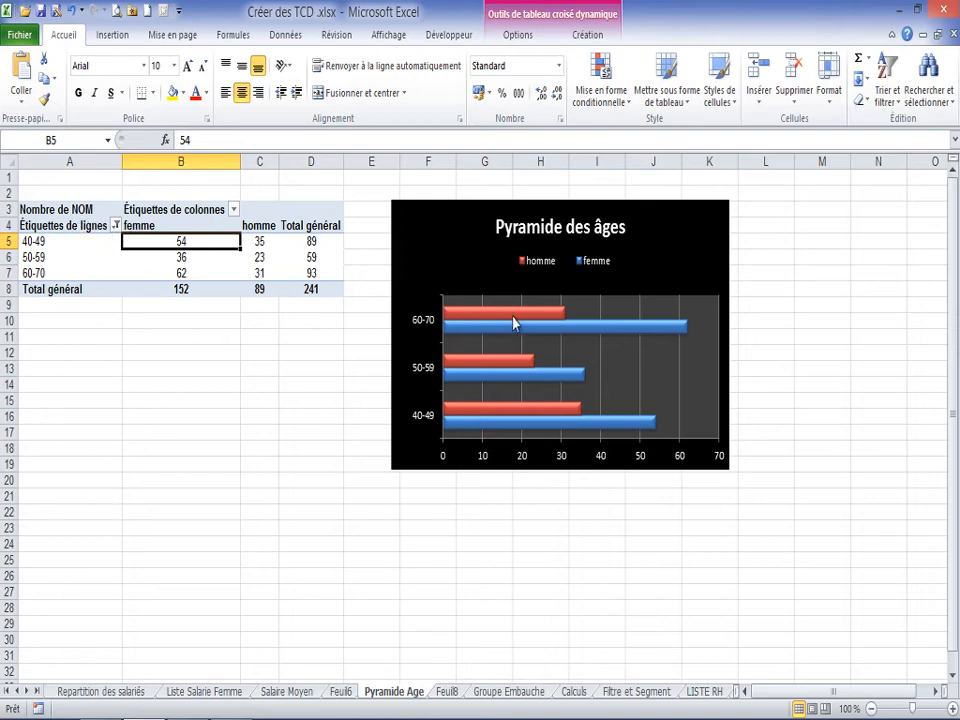
# Include all age groups again in the pivot table's row label filter.
pyautogui.moveTo(512, 320)
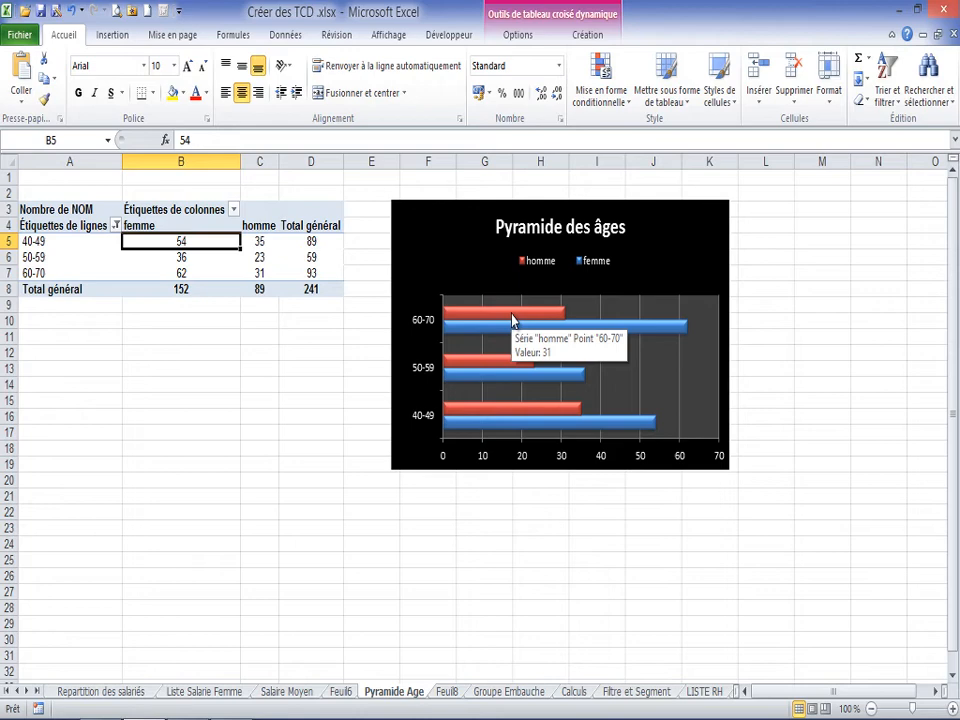
pyautogui.click(116, 226)
pyautogui.click(43, 398)
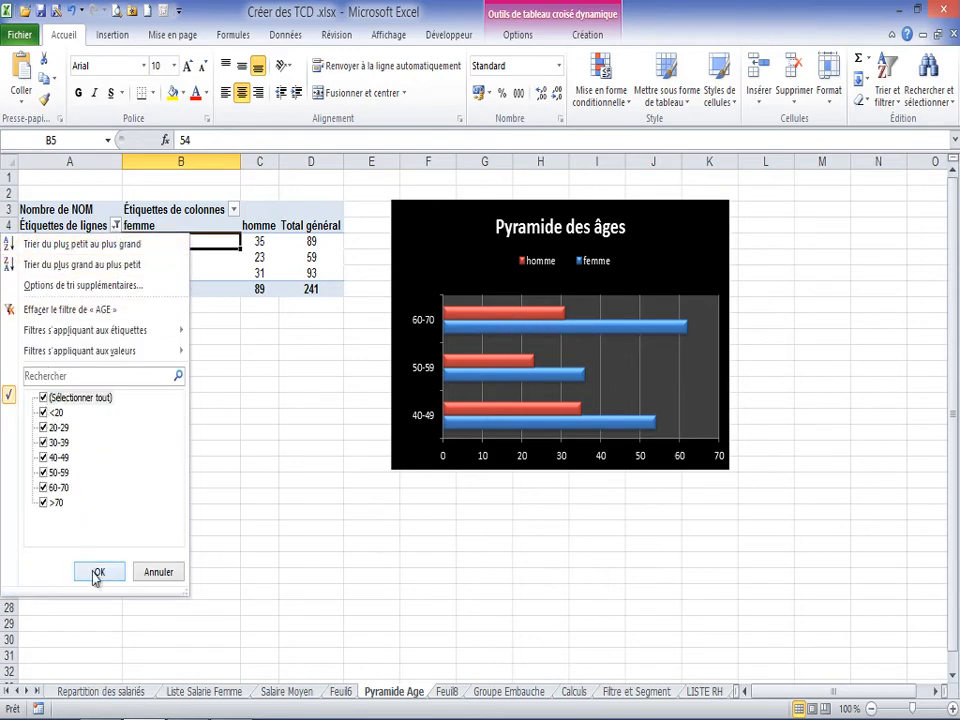
pyautogui.click(97, 574)
pyautogui.click(69, 256)
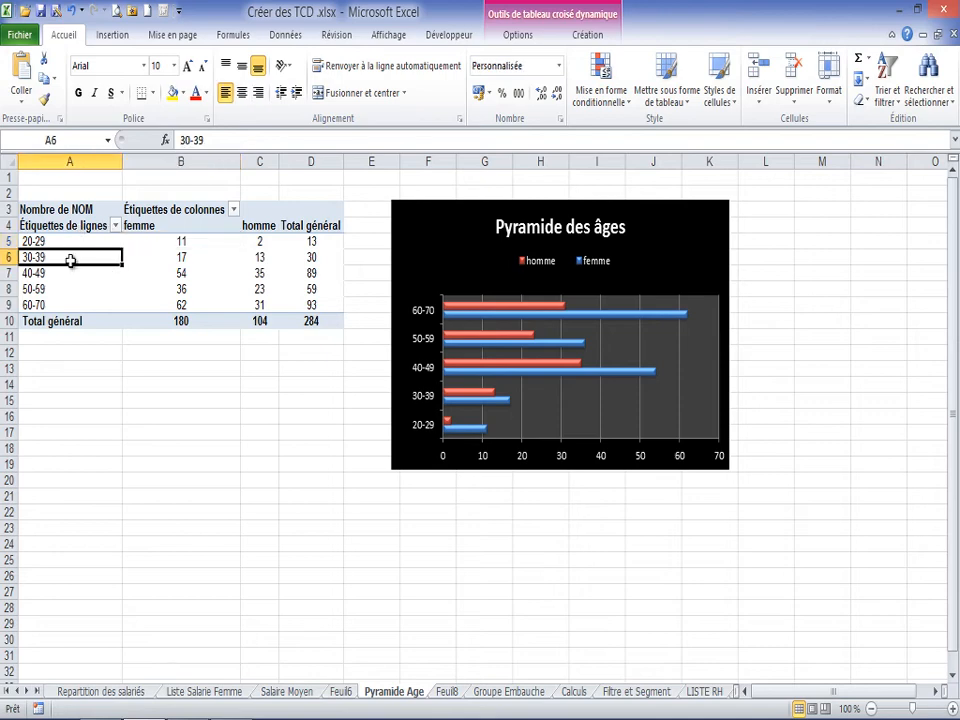
pyautogui.click(35, 241)
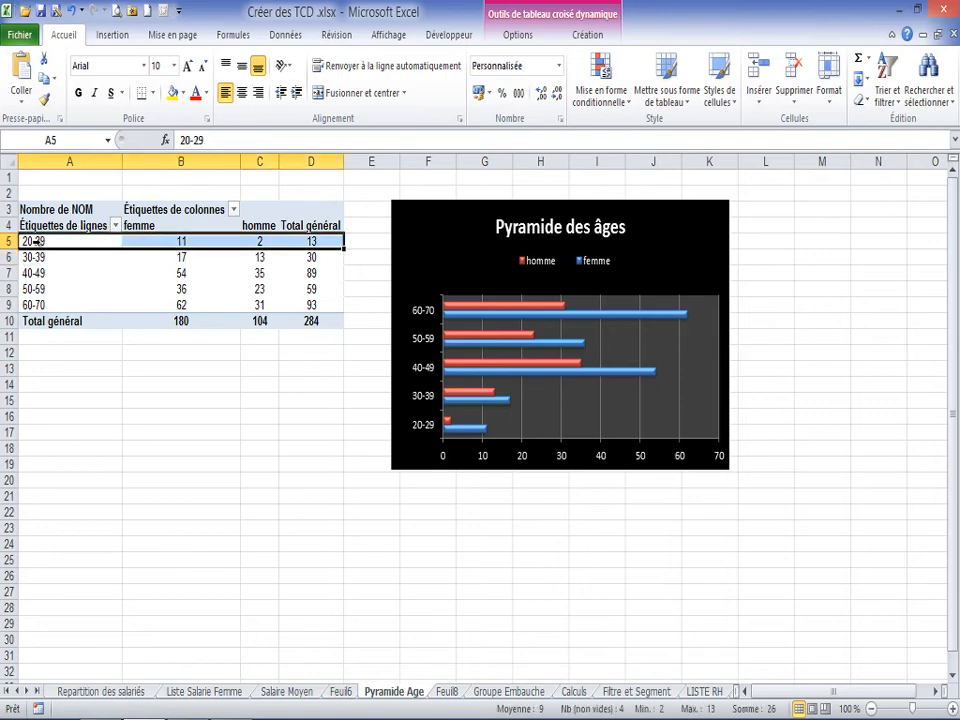
pyautogui.click(450, 222)
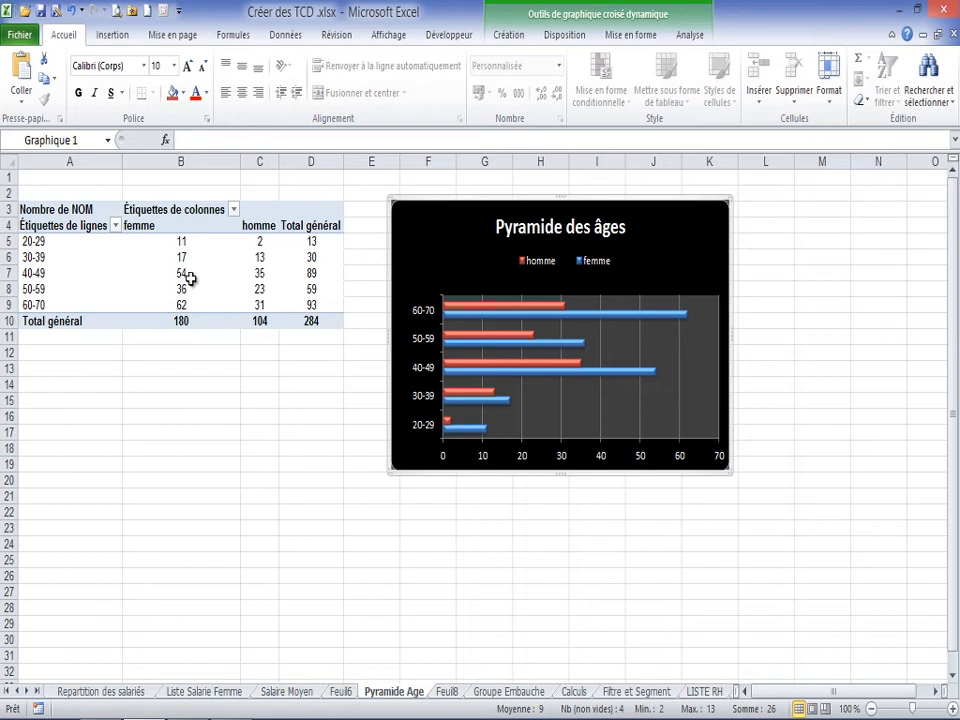
pyautogui.moveTo(190, 276)
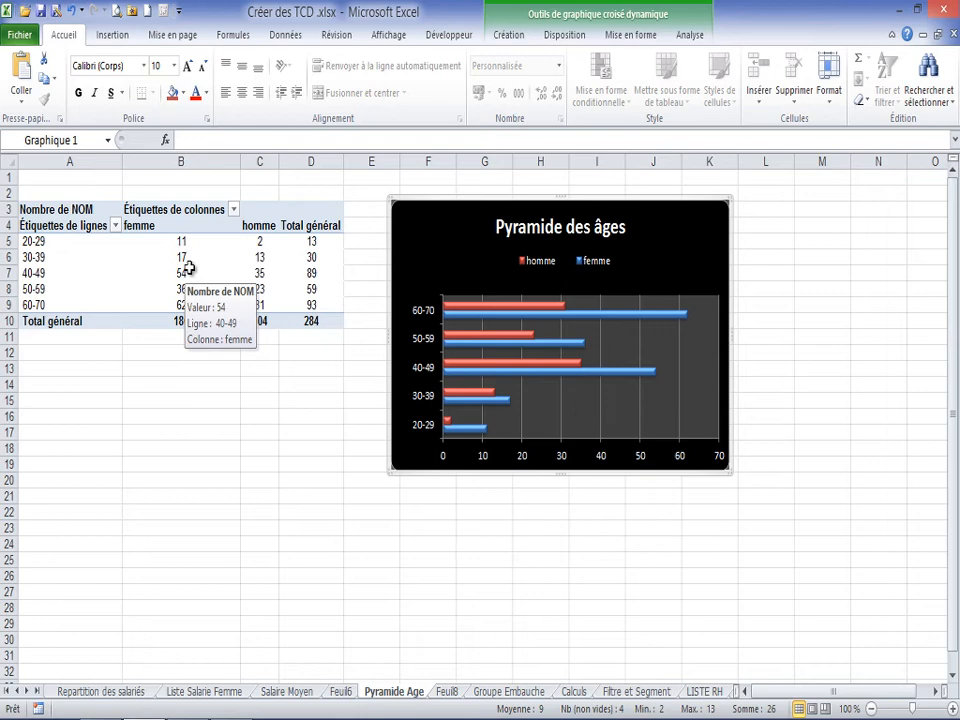
# Apply the dark blue style from the first row of the Foncé category to the age and sex pivot table.
pyautogui.moveTo(224, 251)
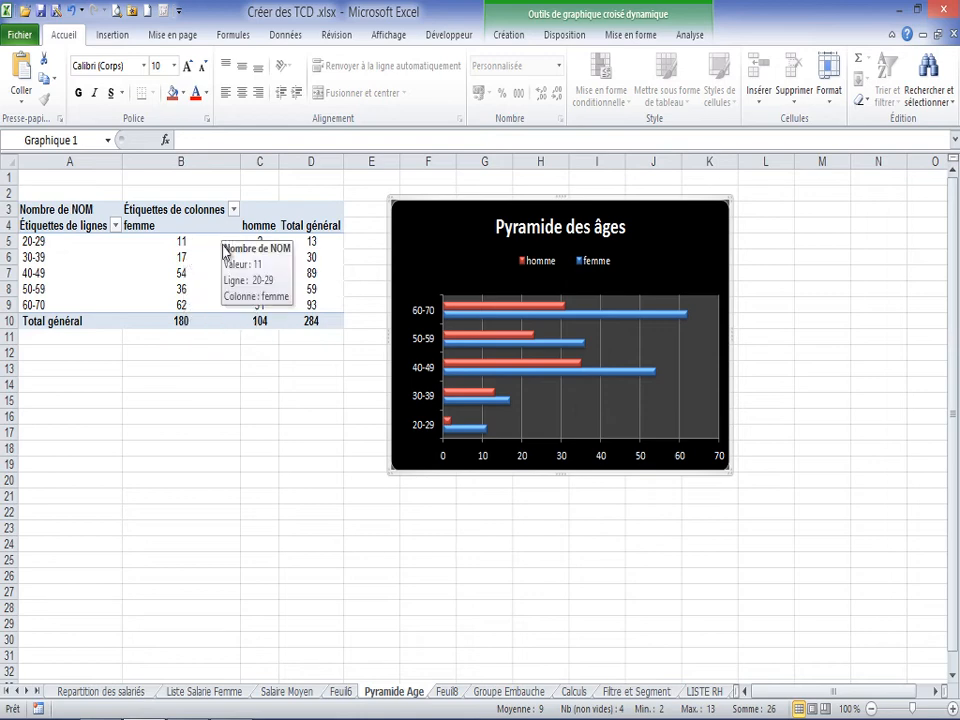
pyautogui.click(210, 258)
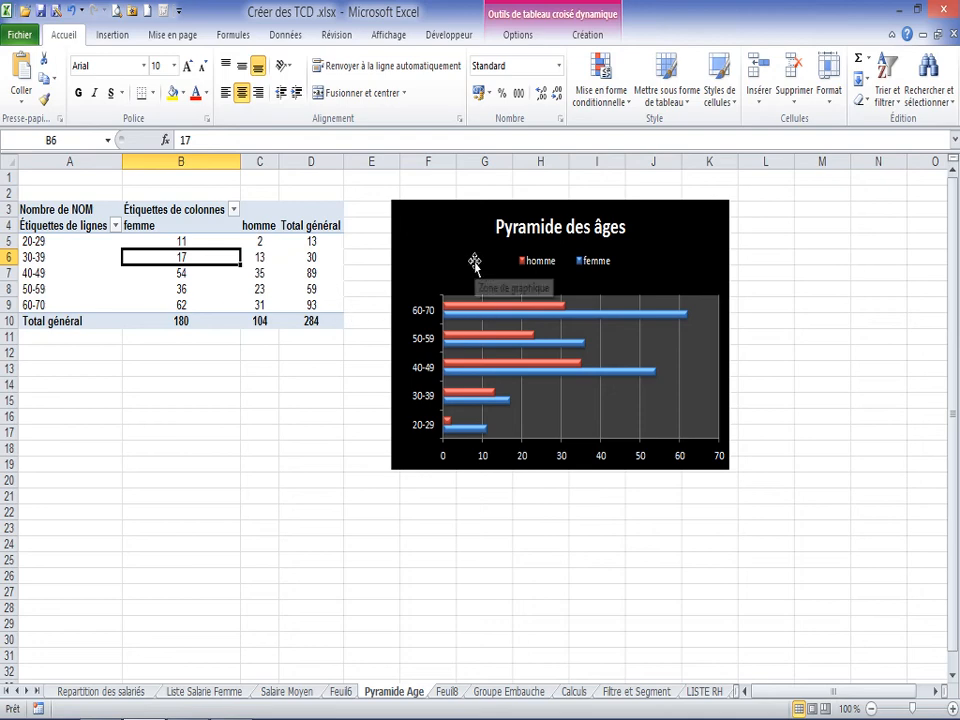
pyautogui.click(592, 36)
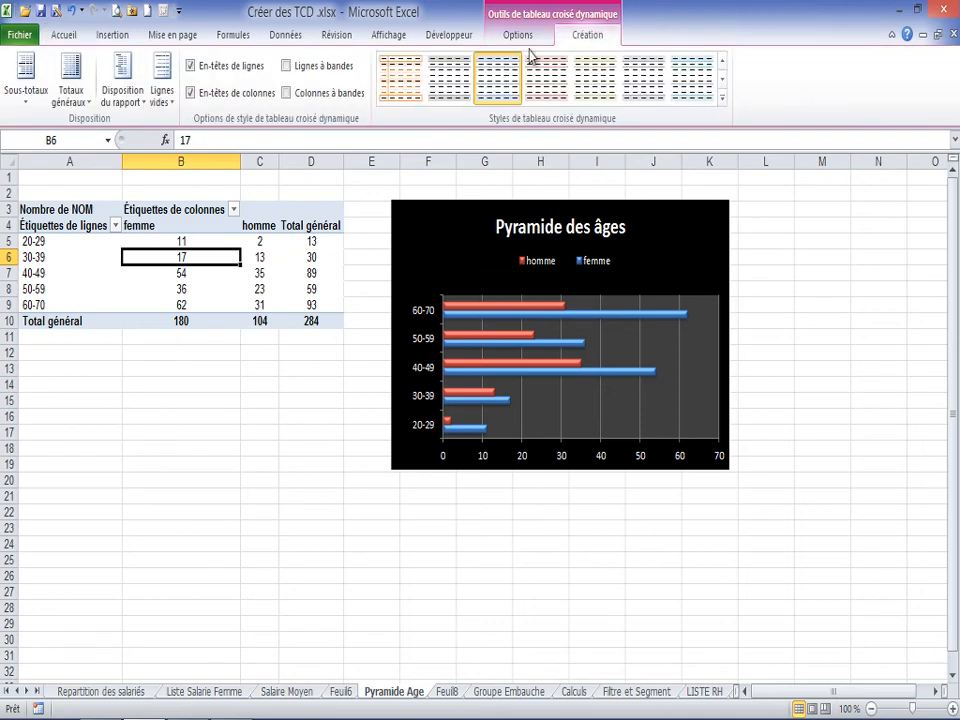
pyautogui.click(722, 97)
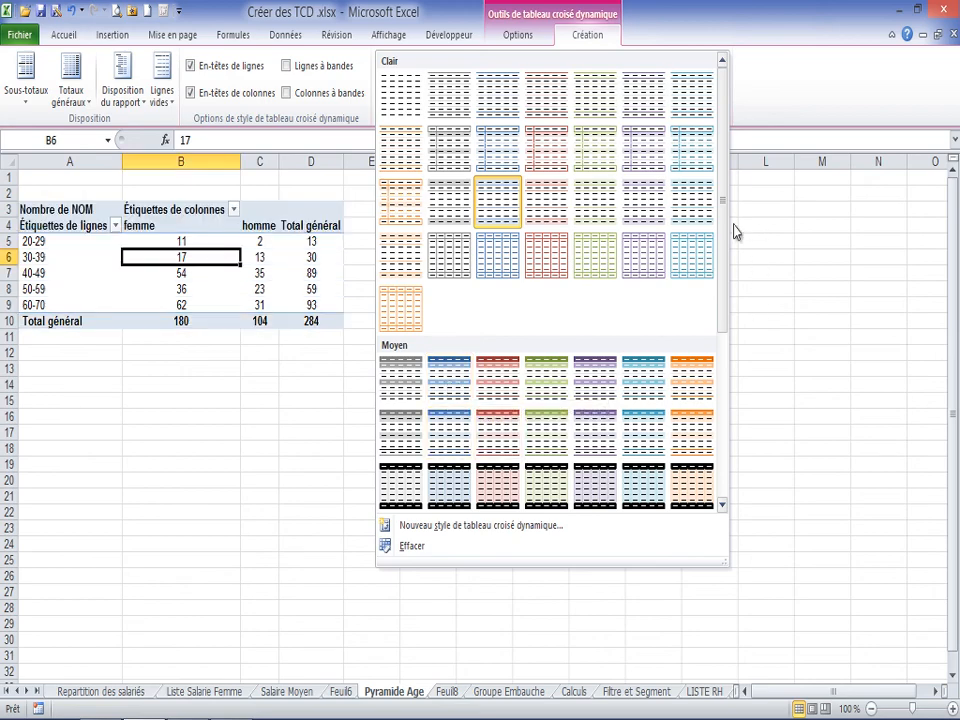
pyautogui.moveTo(722, 203); pyautogui.dragTo(722, 315)
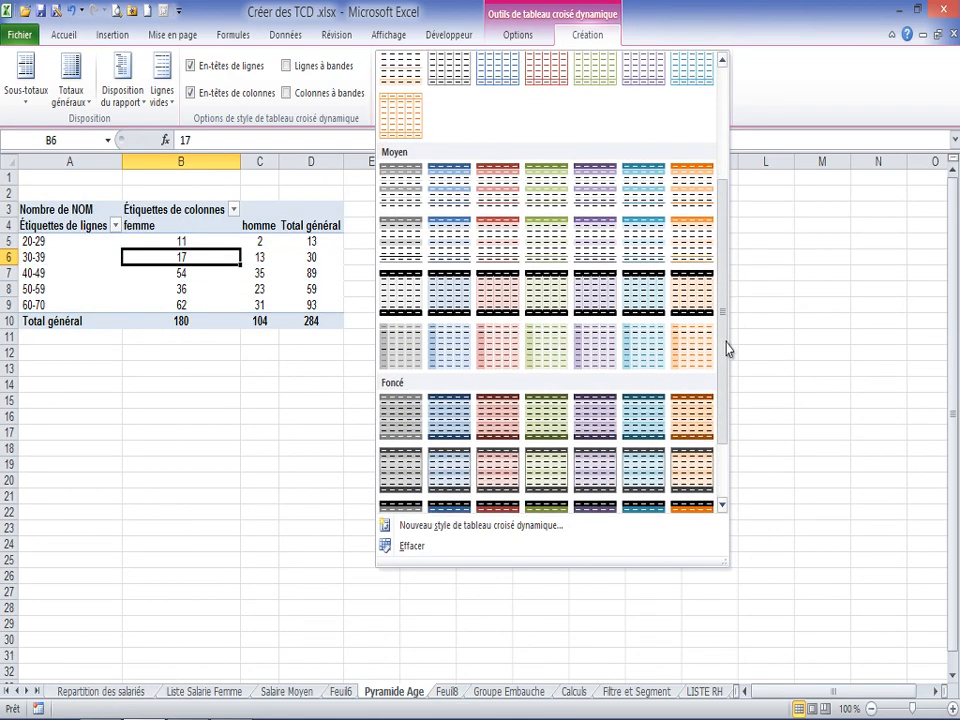
pyautogui.click(433, 412)
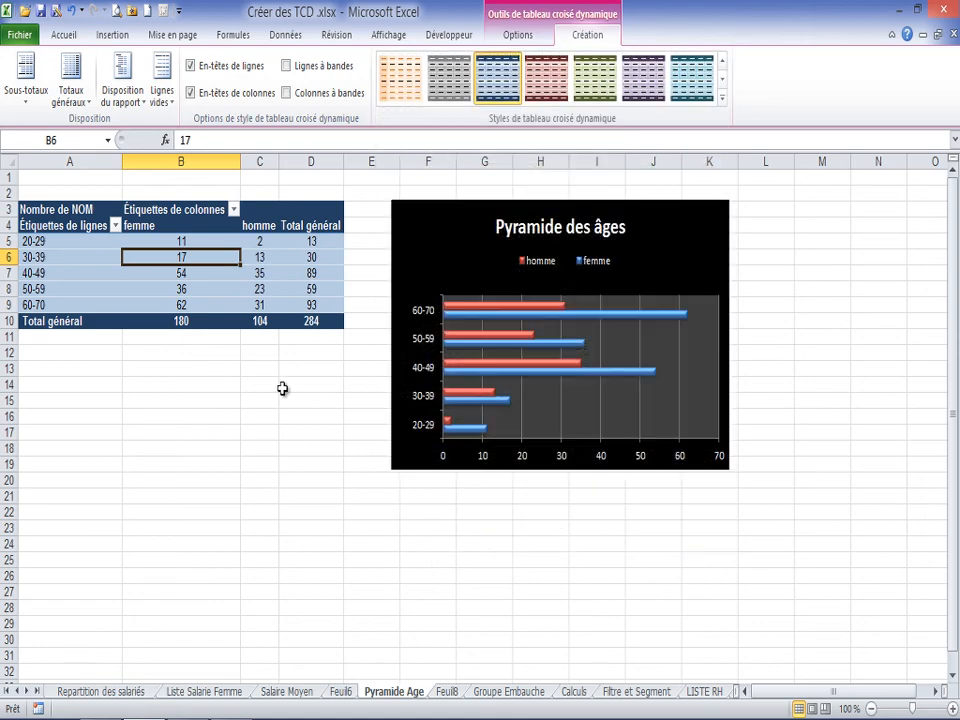
pyautogui.click(283, 386)
pyautogui.click(205, 244)
pyautogui.click(210, 252)
pyautogui.click(62, 241)
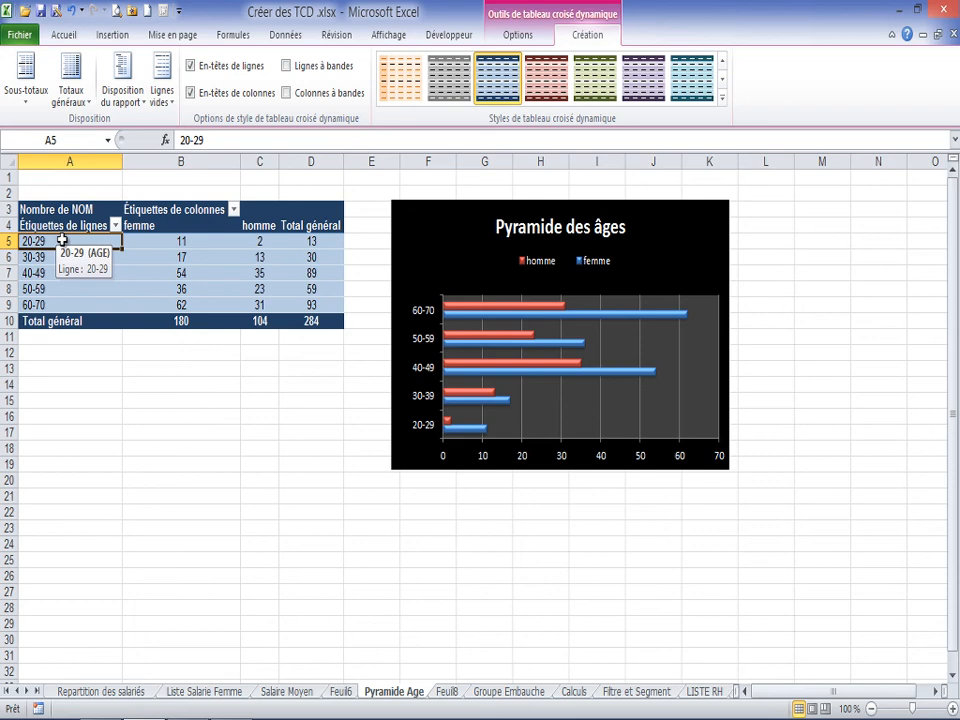